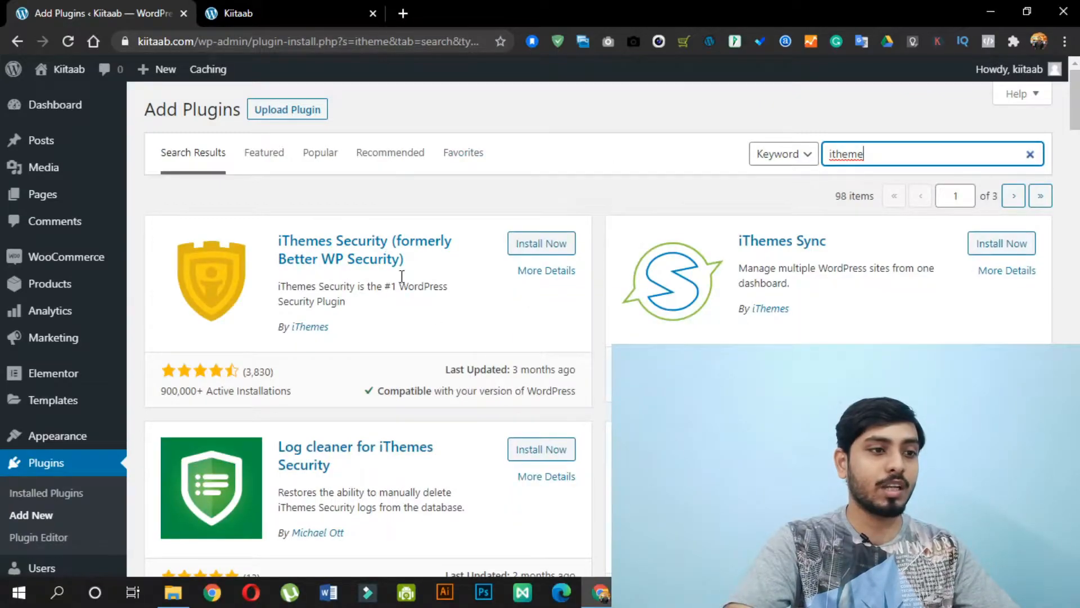
- Install and activate the iThemes Security (formerly Better WP Security) plugin
click(547, 248)
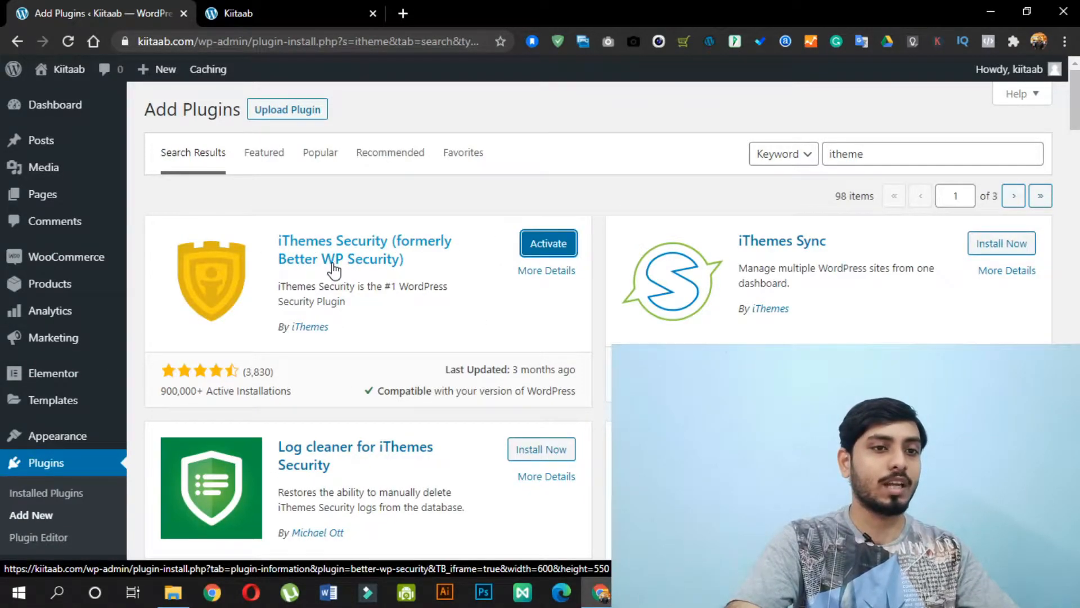
click(548, 243)
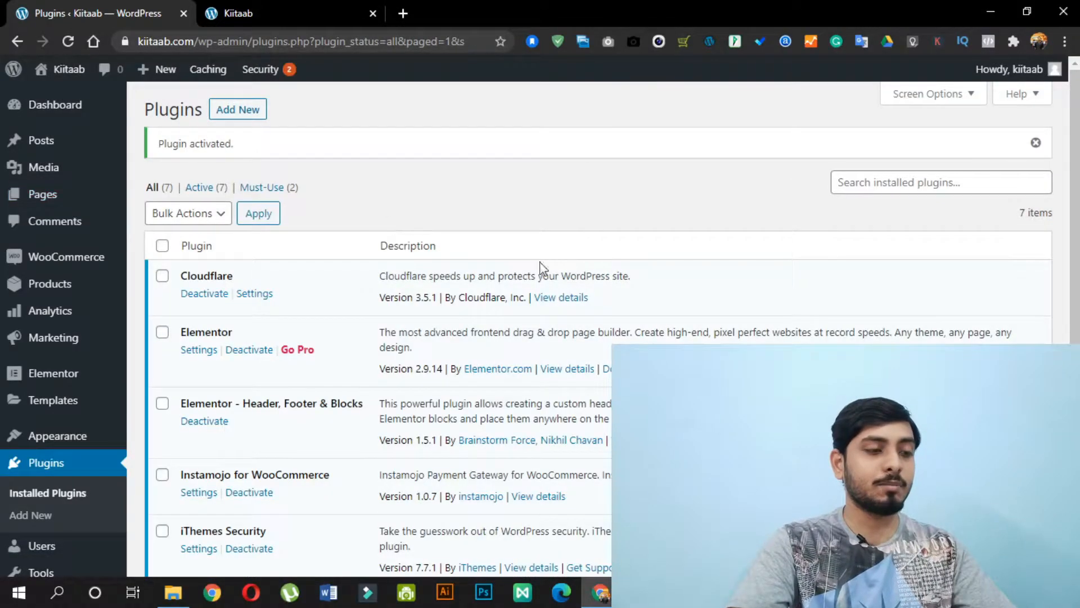
- Open the iThemes Security plugin's settings and run its Security Check to secure the site
scroll(477, 222, down, 3)
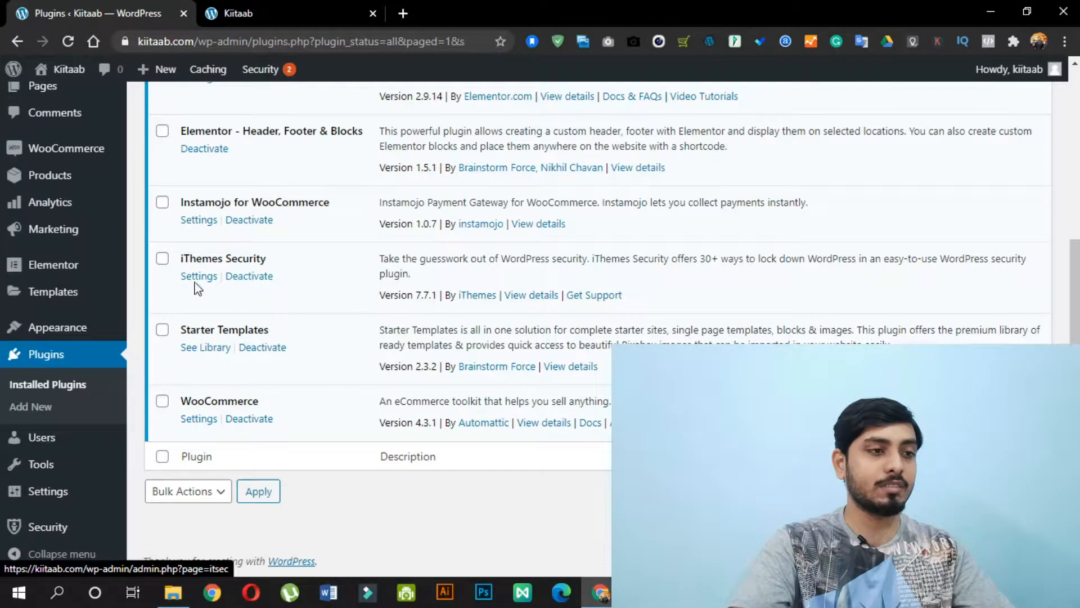
click(207, 280)
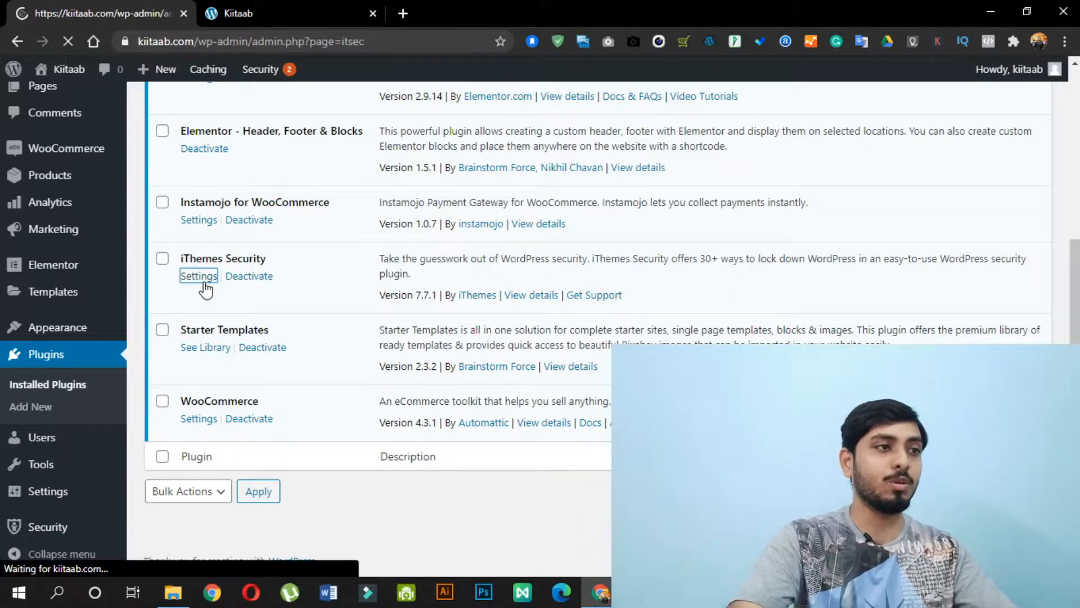
click(333, 405)
click(372, 458)
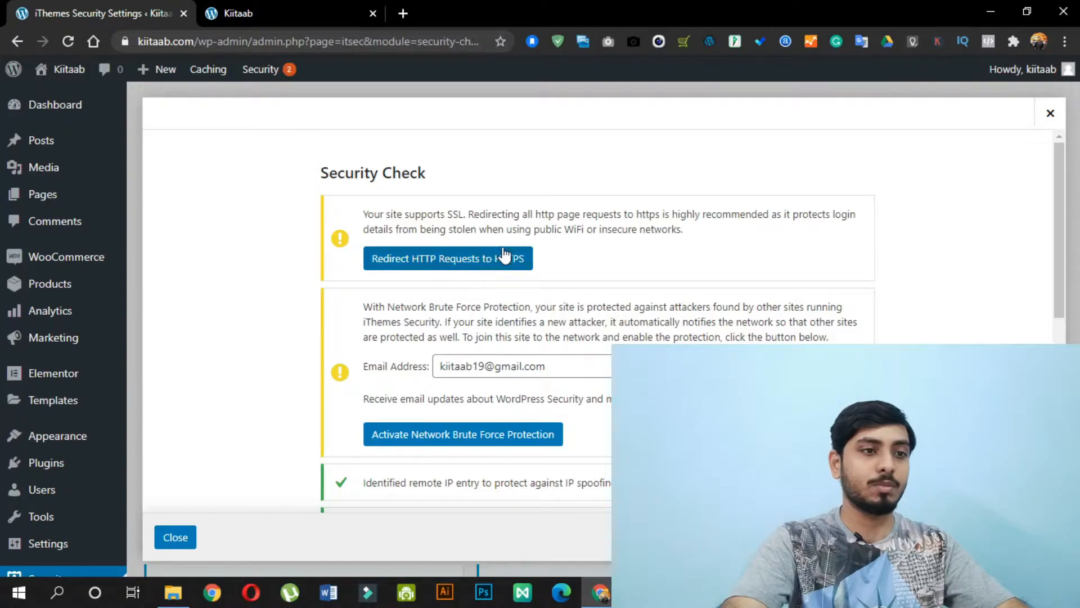
- Enable the redirect of HTTP requests to HTTPS and activate Network Brute Force Protection in the Security Check
click(466, 259)
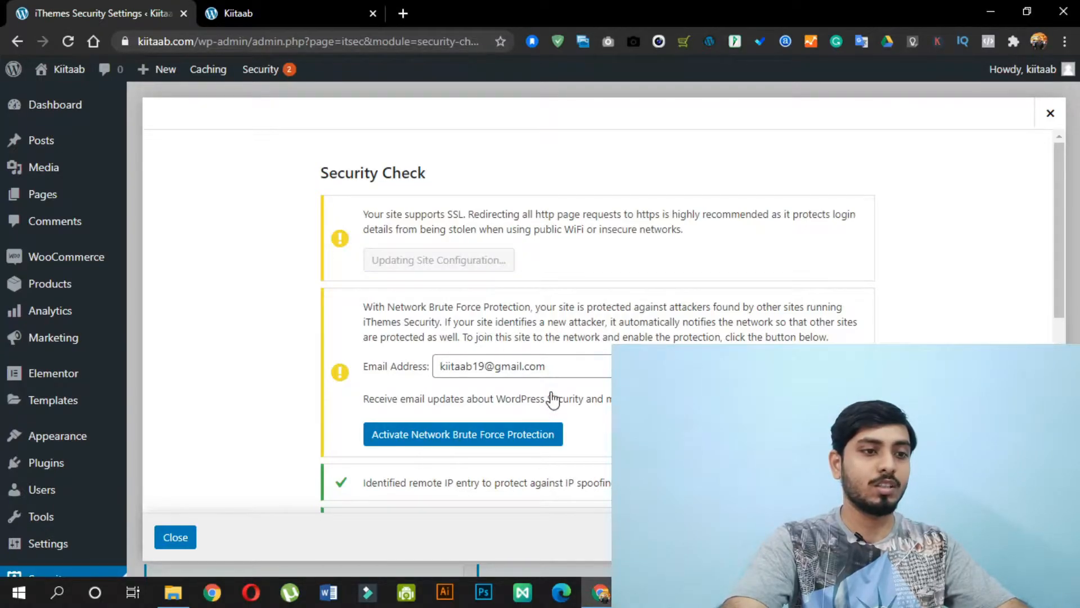
scroll(548, 399, down, 3)
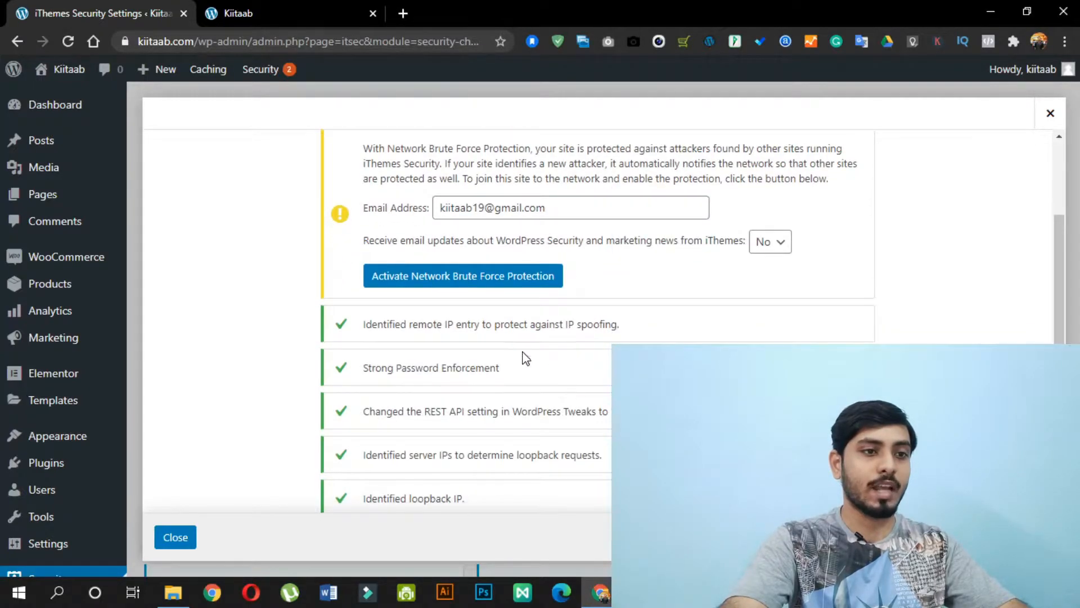
click(479, 282)
scroll(590, 405, up, 3)
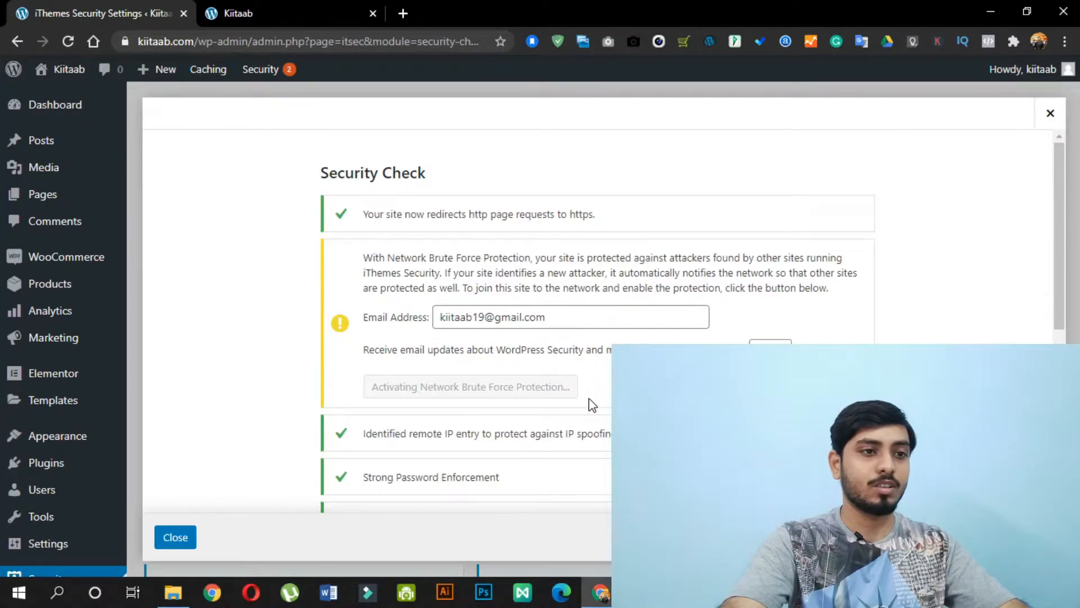
scroll(613, 323, down, 6)
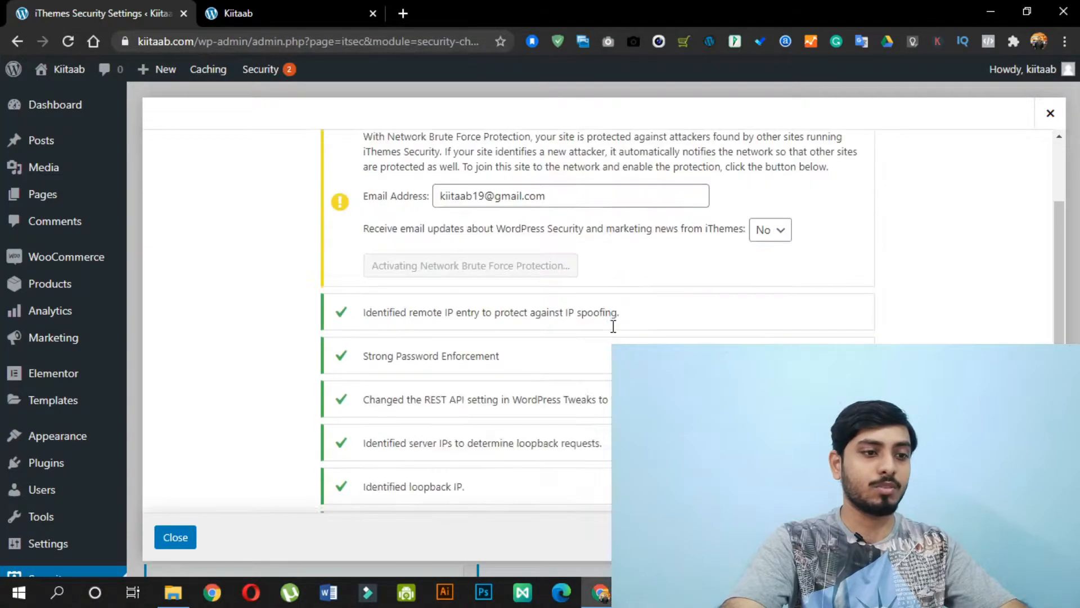
scroll(378, 393, up, 4)
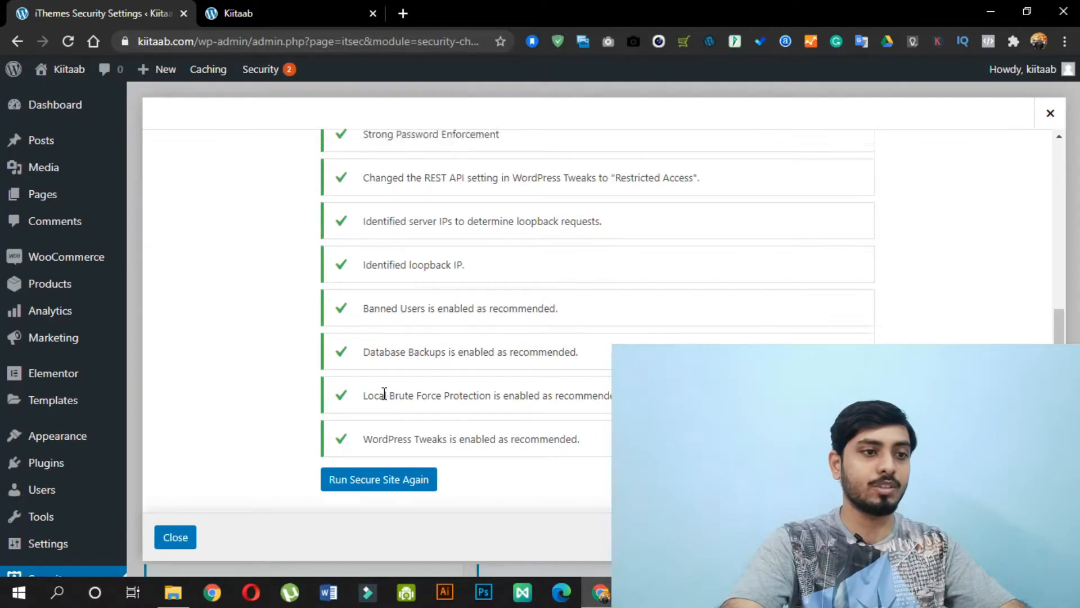
scroll(405, 252, down, 4)
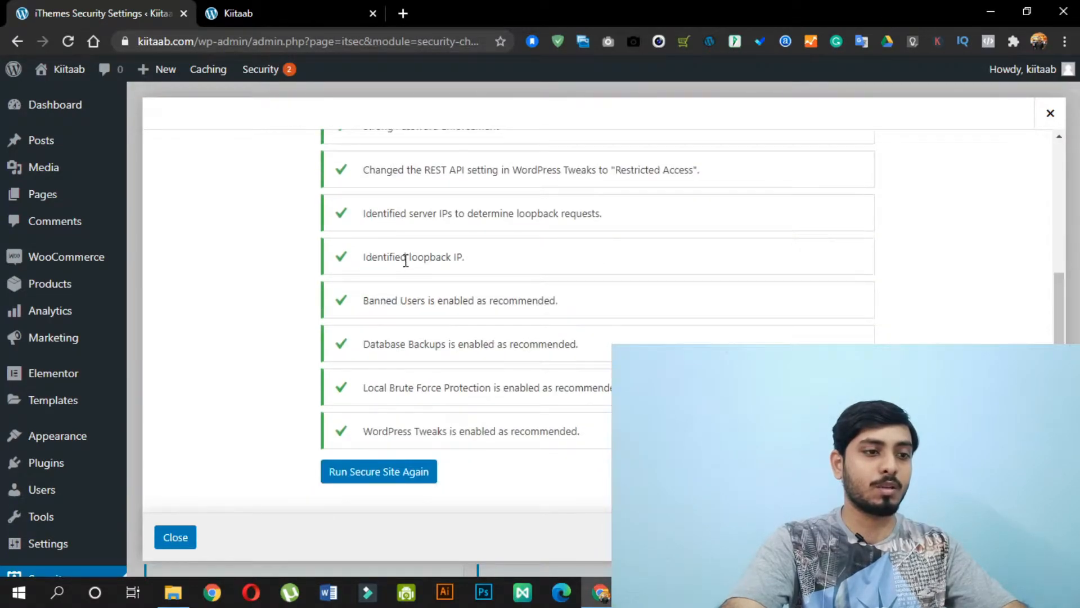
- Run the secure site check again, review its details and close the Security Check
click(369, 476)
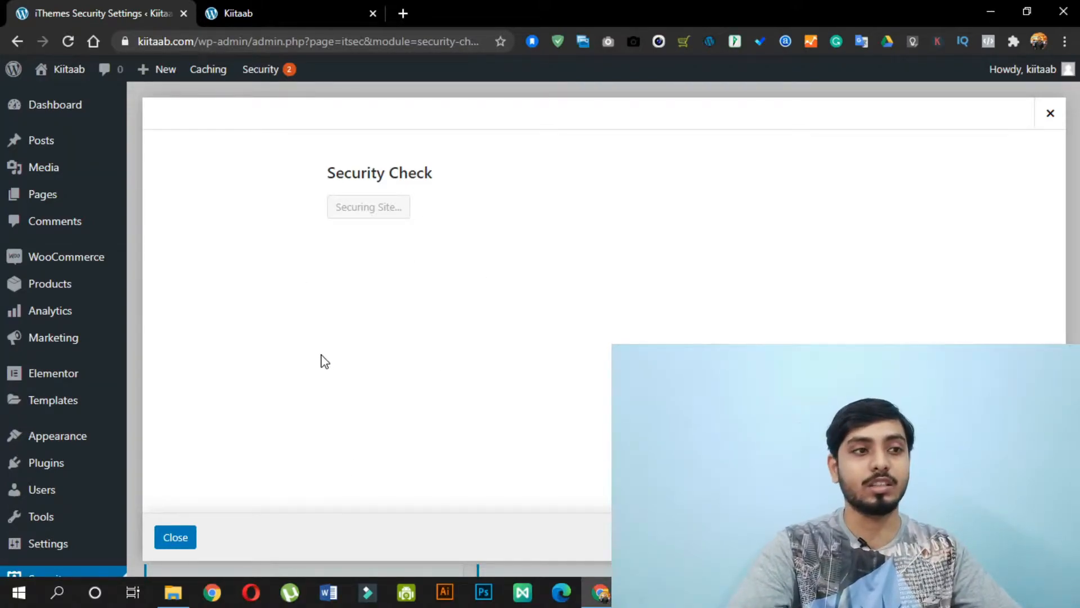
click(177, 539)
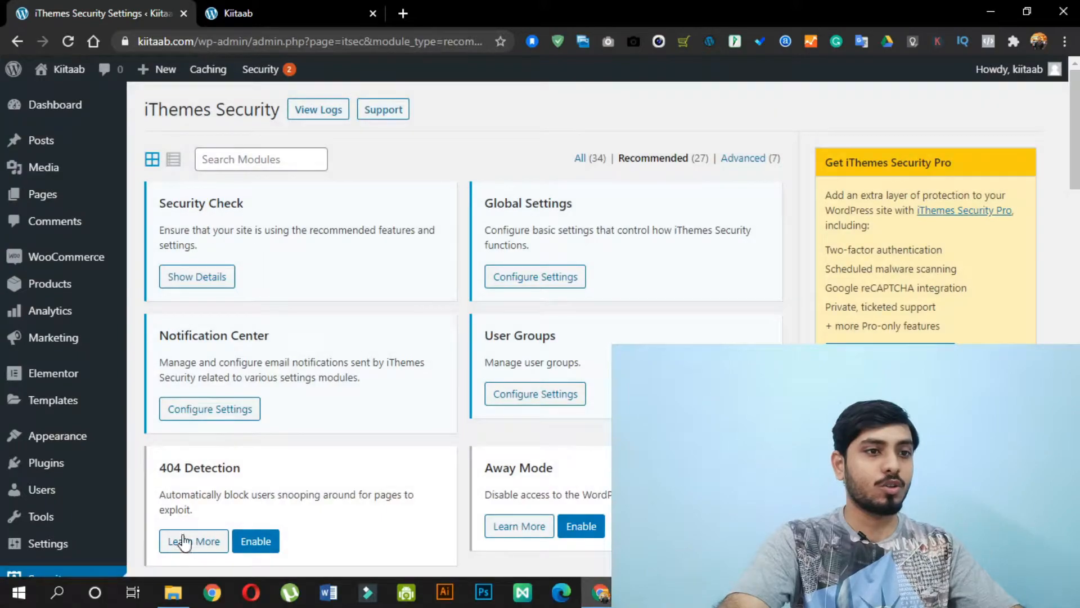
click(212, 284)
scroll(562, 320, up, 1)
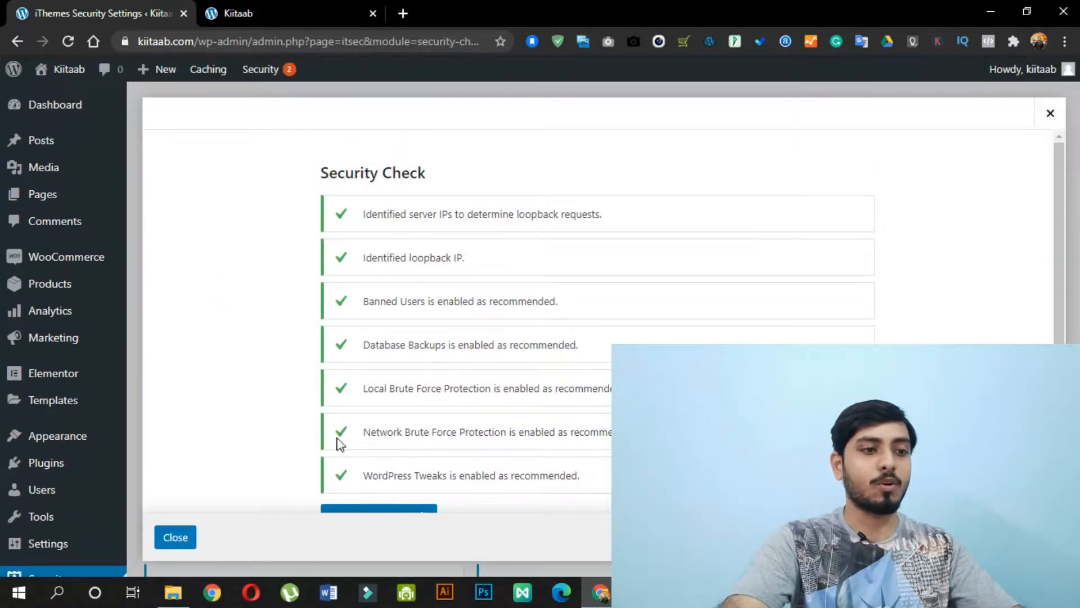
scroll(338, 442, down, 1)
click(360, 473)
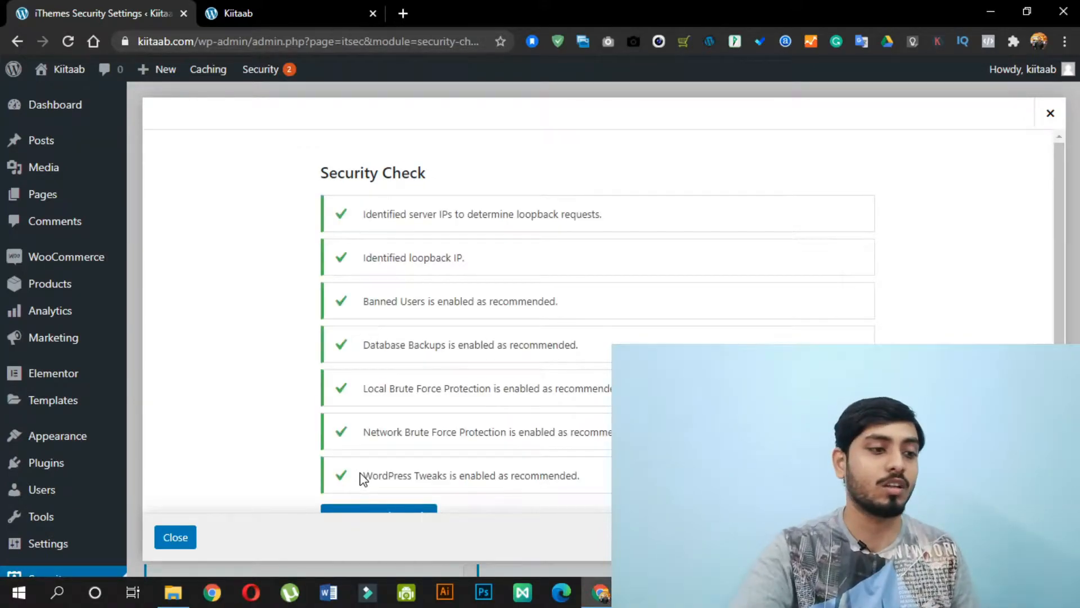
click(171, 538)
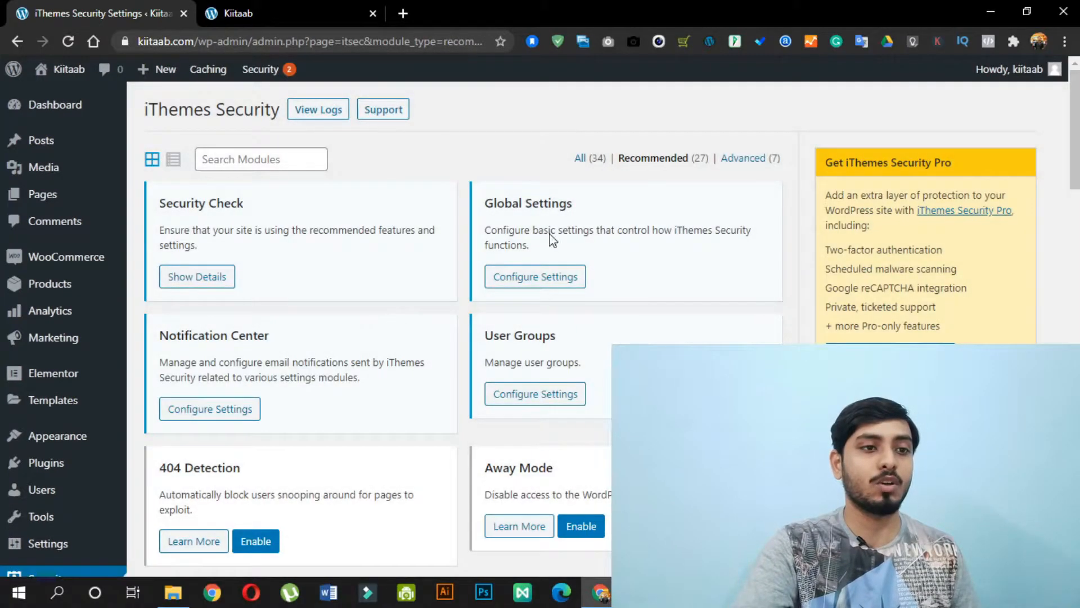
- Open the Global Settings and examine the lockout messages, blacklist options, lockout period and Lockout White List
click(558, 279)
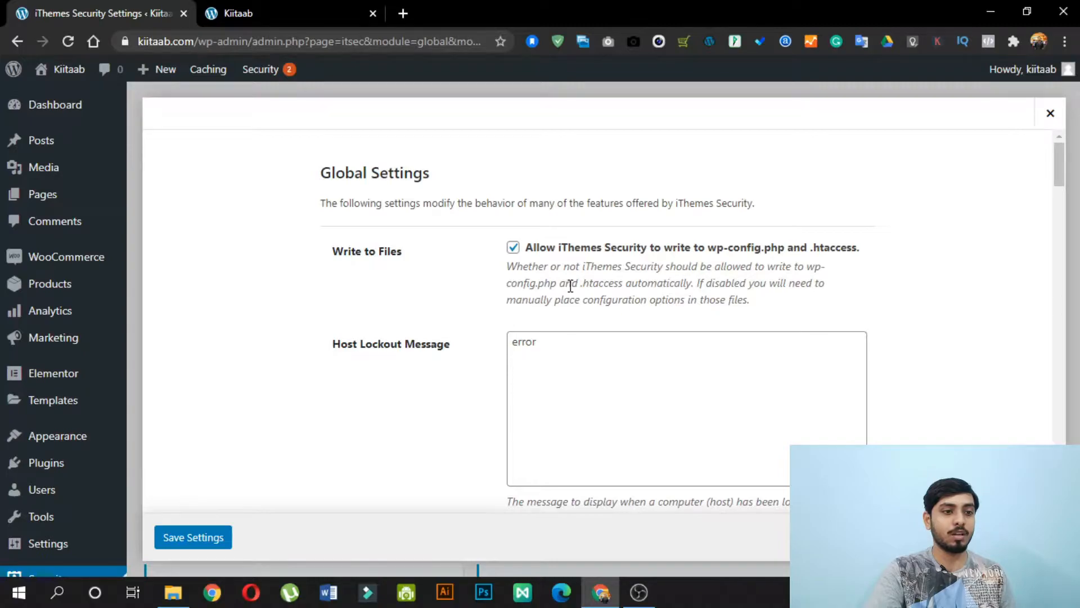
scroll(570, 286, down, 5)
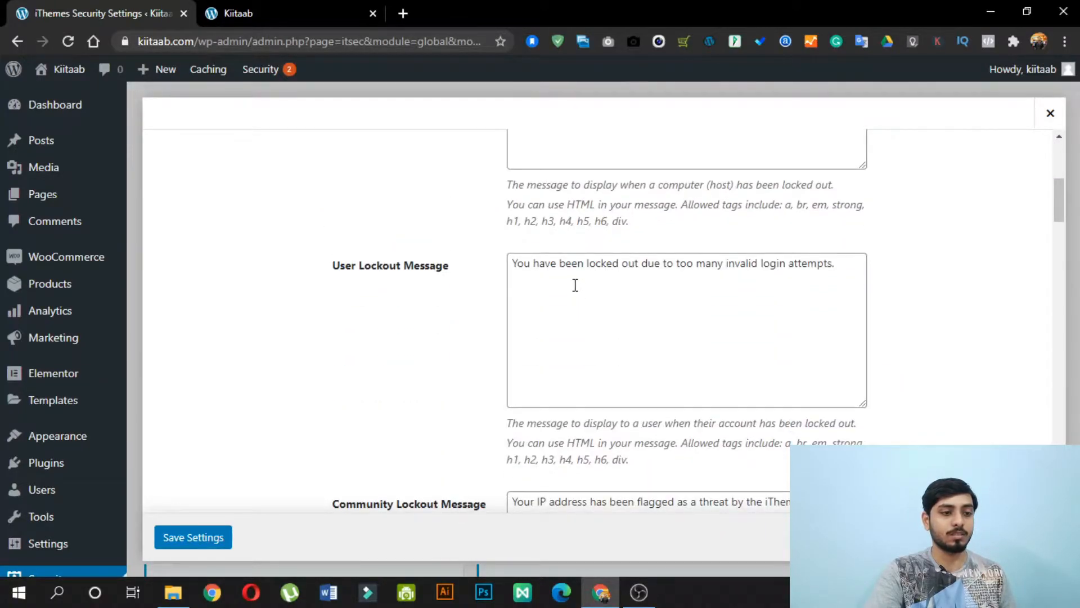
scroll(575, 285, down, 10)
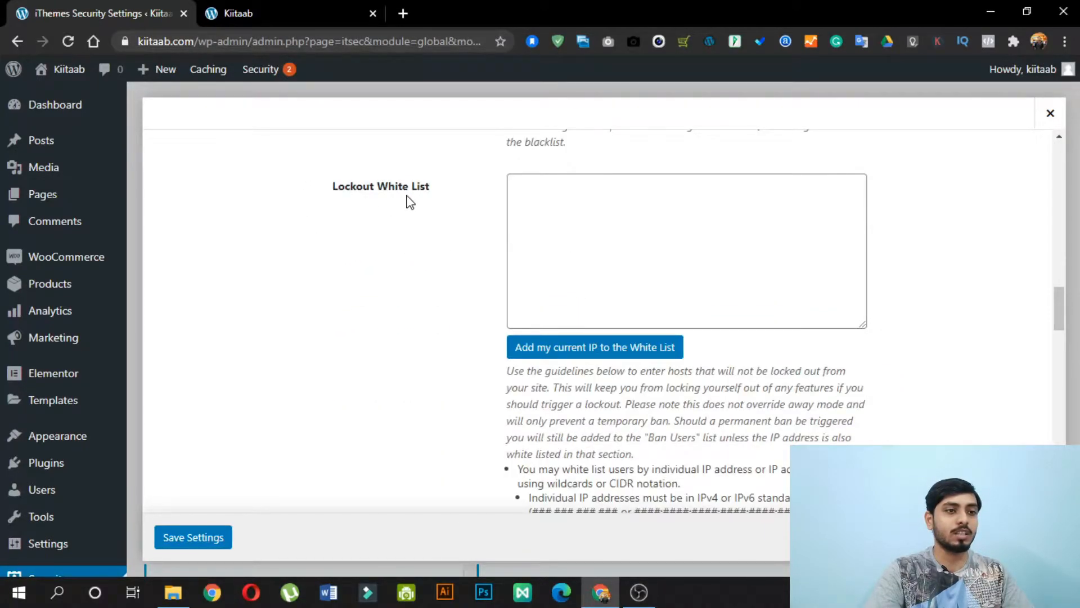
click(563, 195)
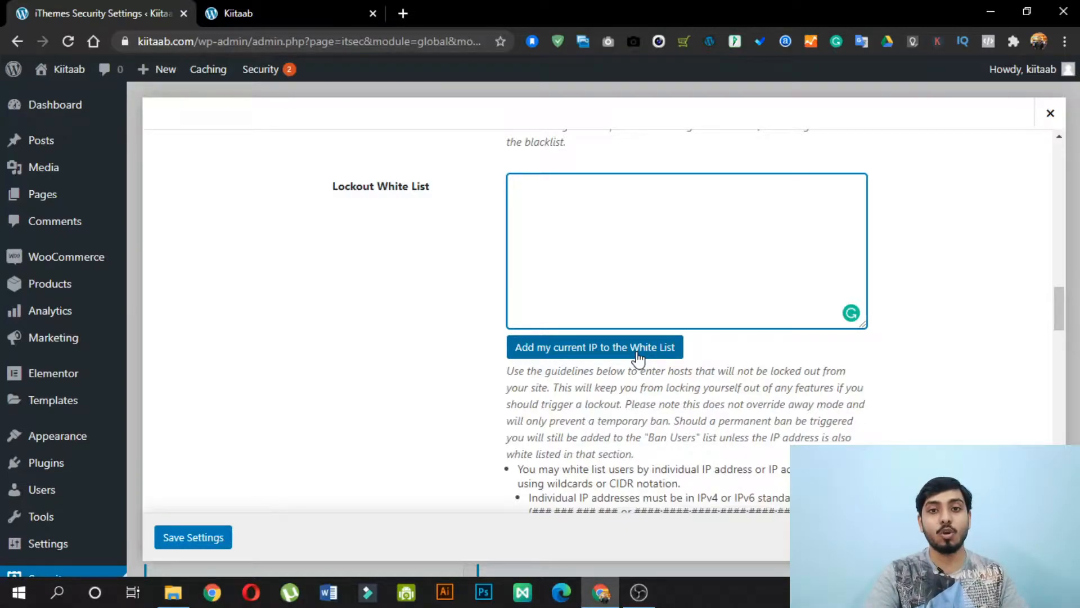
scroll(752, 333, up, 2)
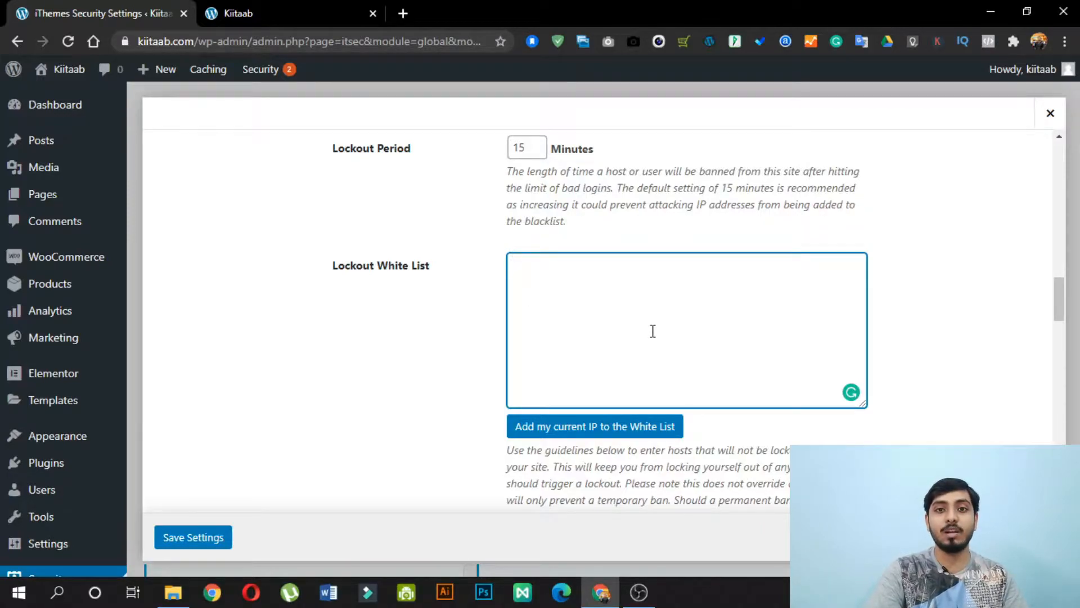
scroll(646, 324, up, 3)
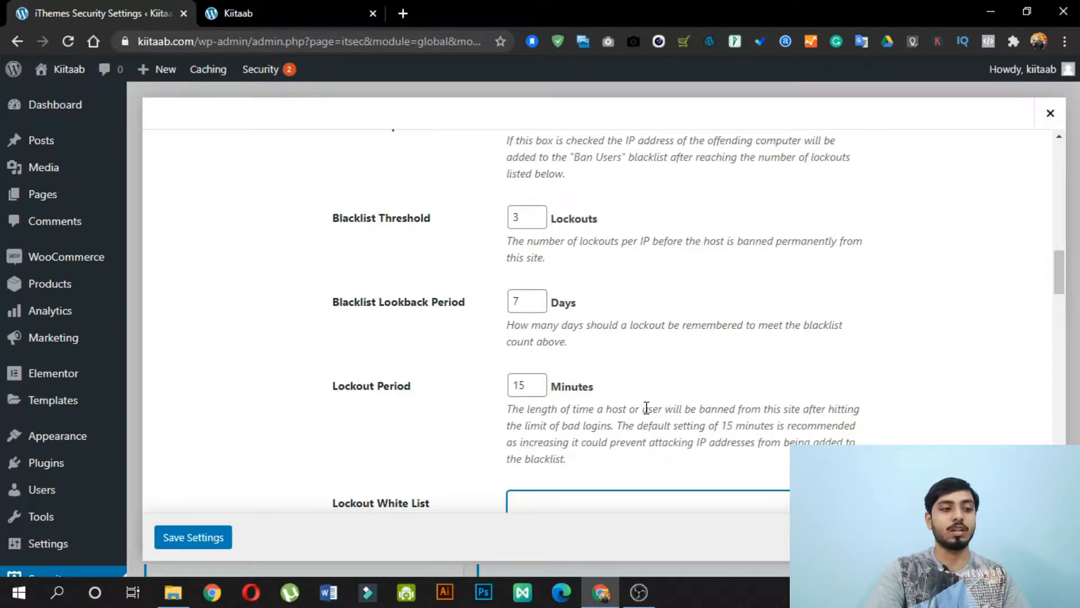
scroll(647, 407, down, 4)
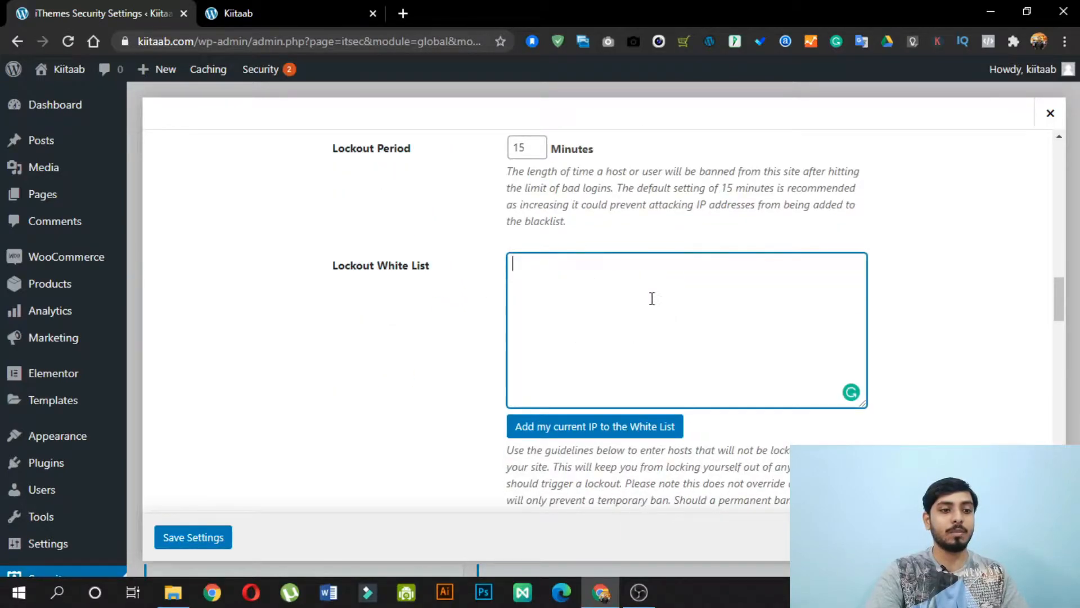
scroll(615, 289, down, 4)
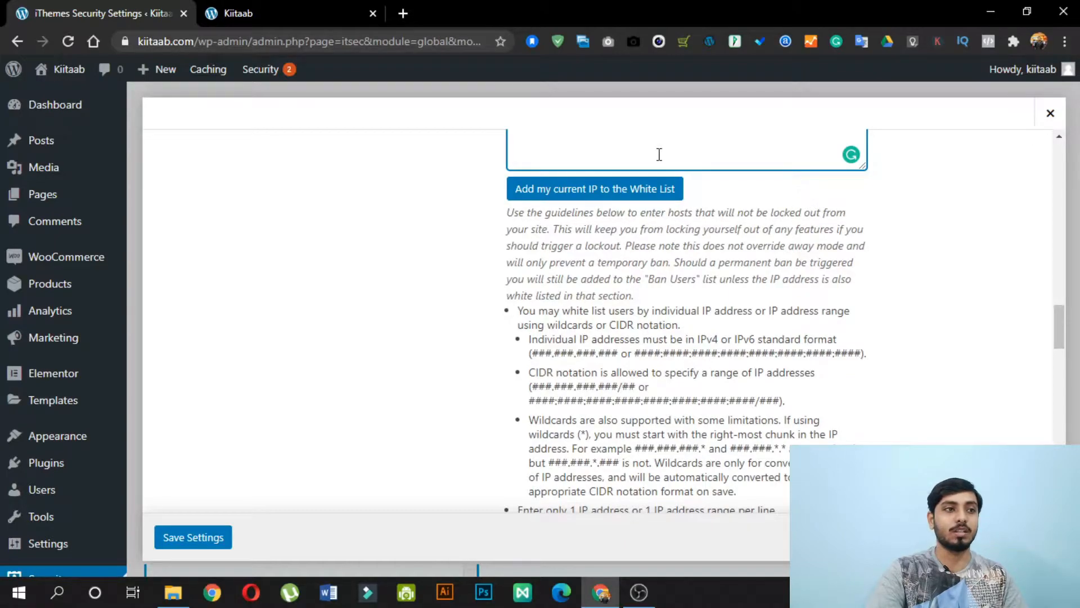
scroll(659, 154, up, 3)
- Search Google for "my ip address" in a new browser tab
click(409, 13)
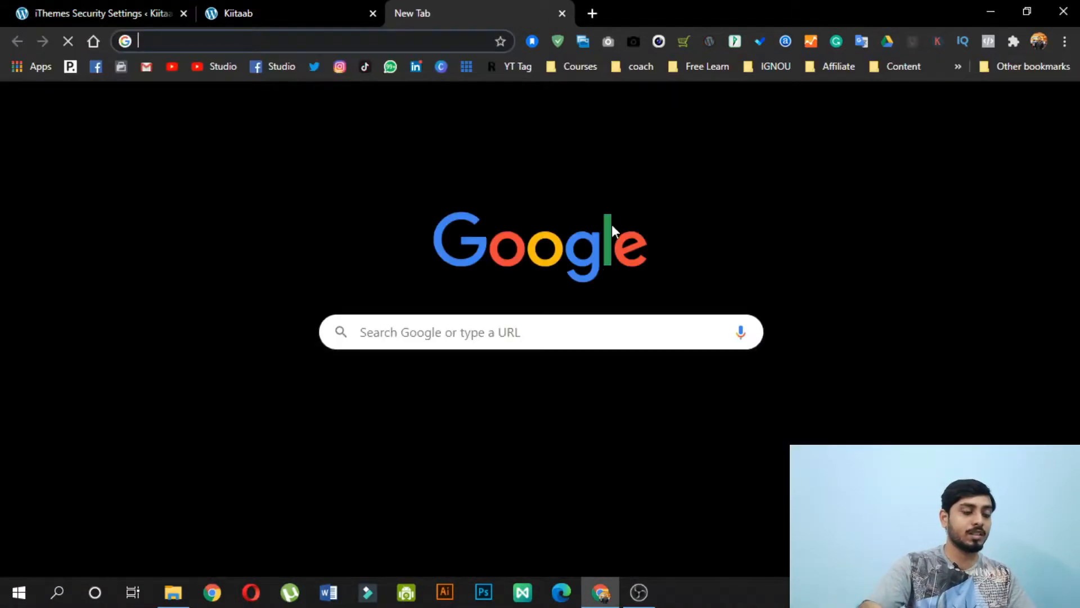
text(ip)
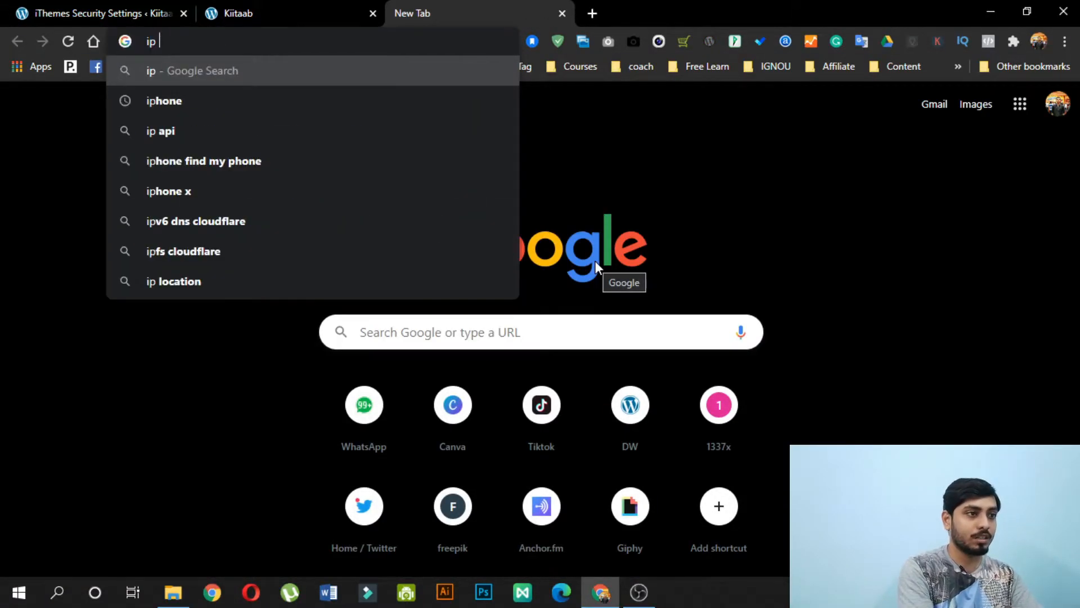
key(Down)
key(Return)
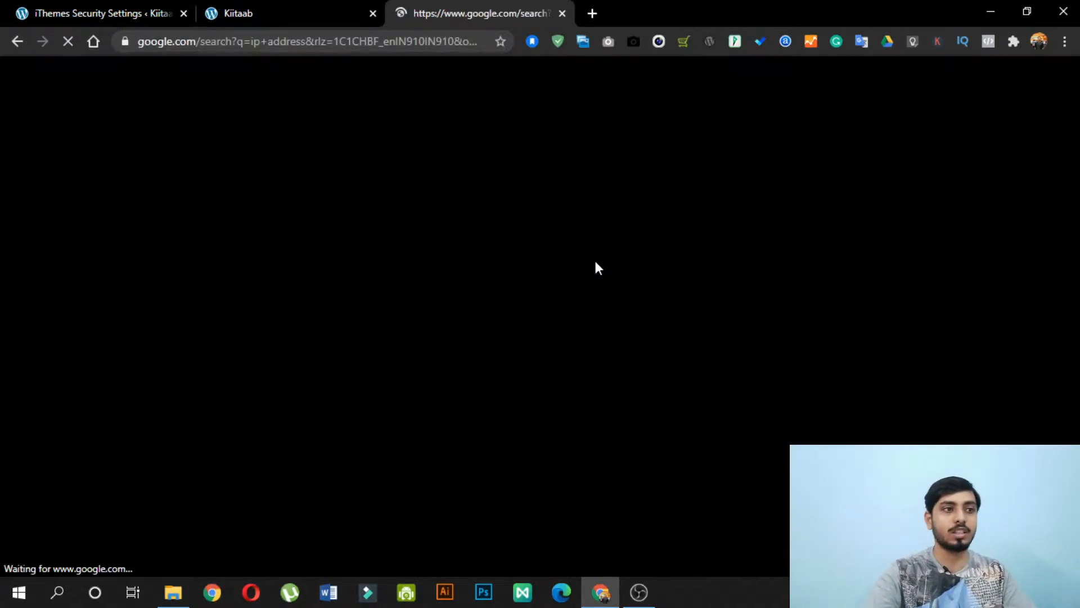
click(242, 88)
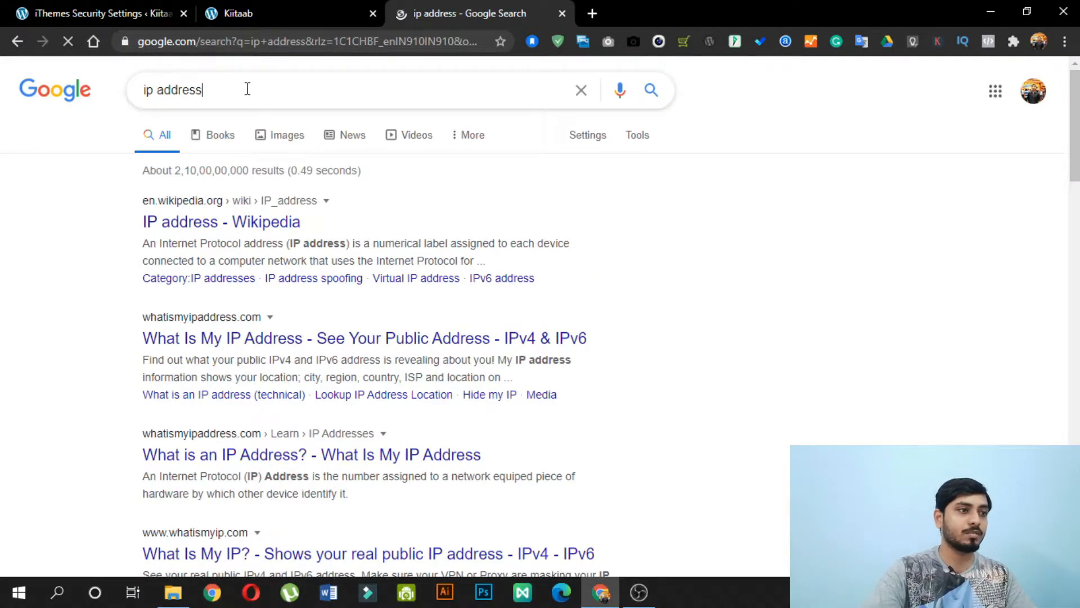
click(145, 91)
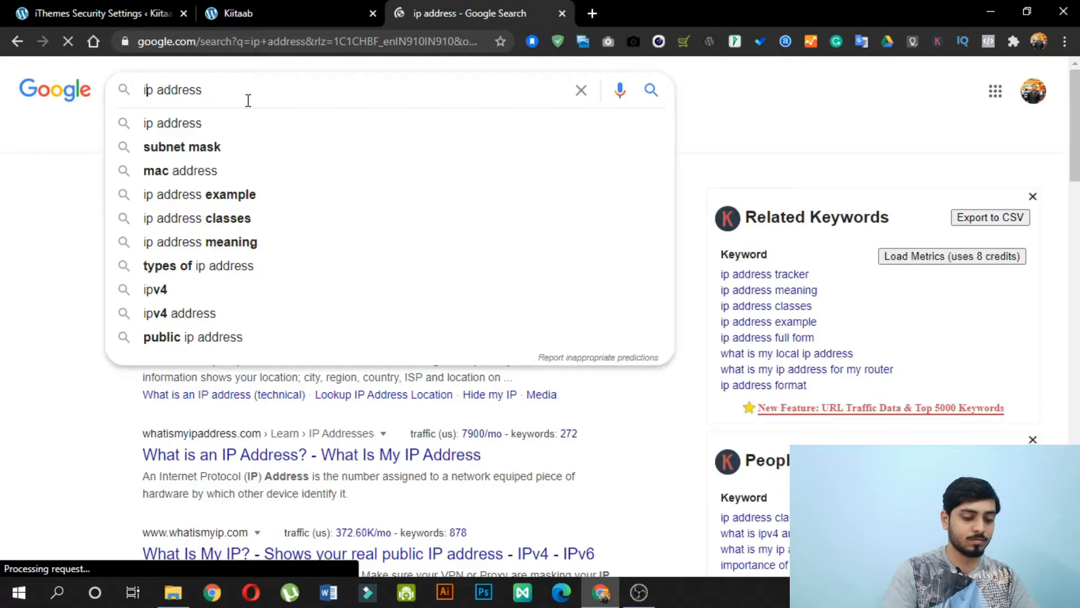
text(my)
key(Return)
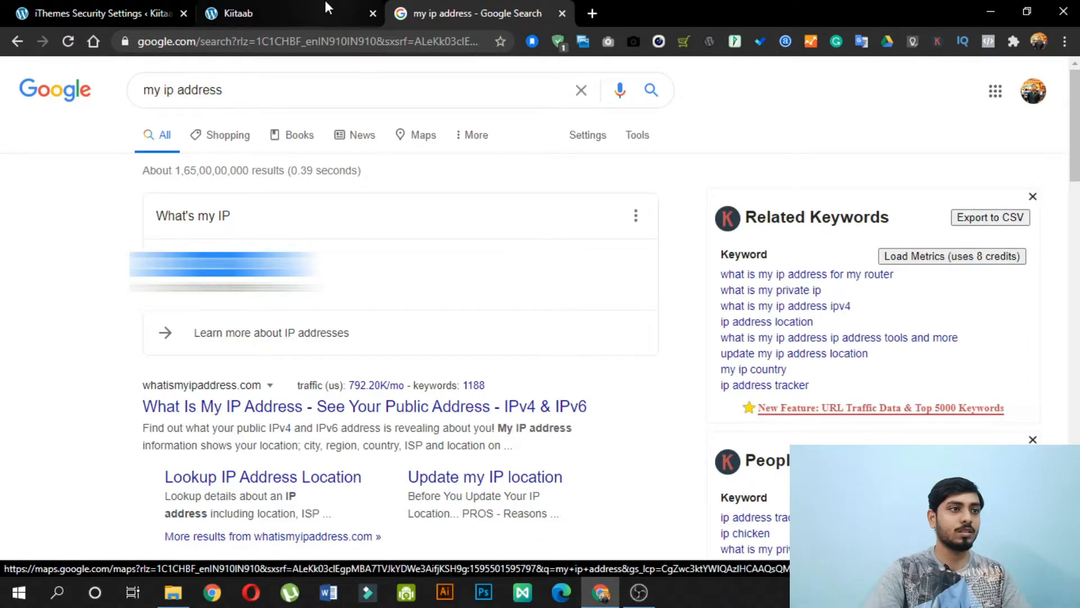
- Add the copied public IP address and the current IP to the Lockout White List, and save the Global Settings
click(325, 4)
click(101, 13)
key(ctrl+v)
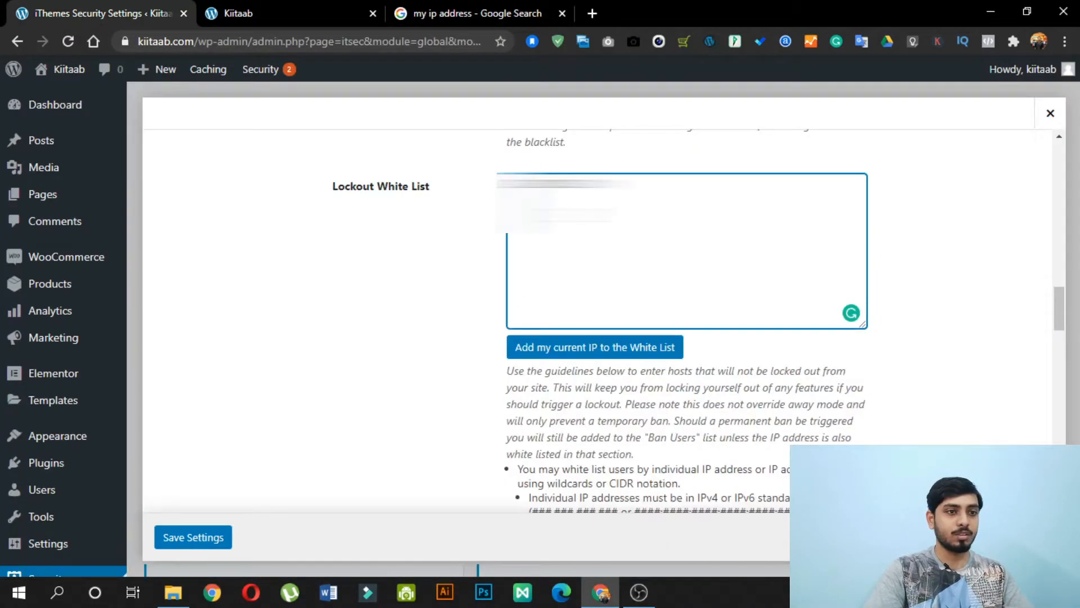
click(537, 353)
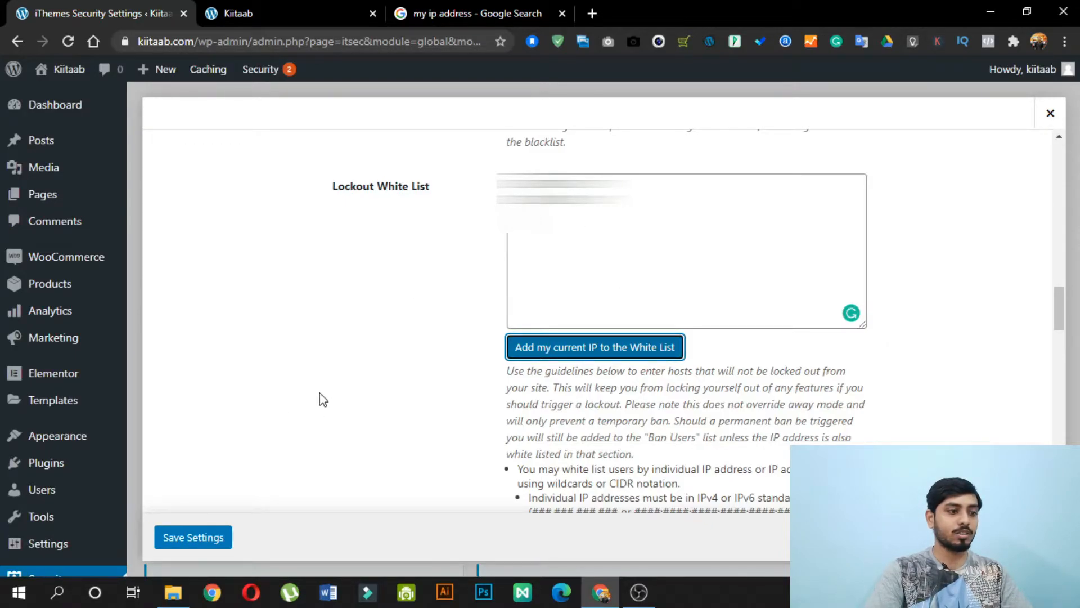
click(201, 537)
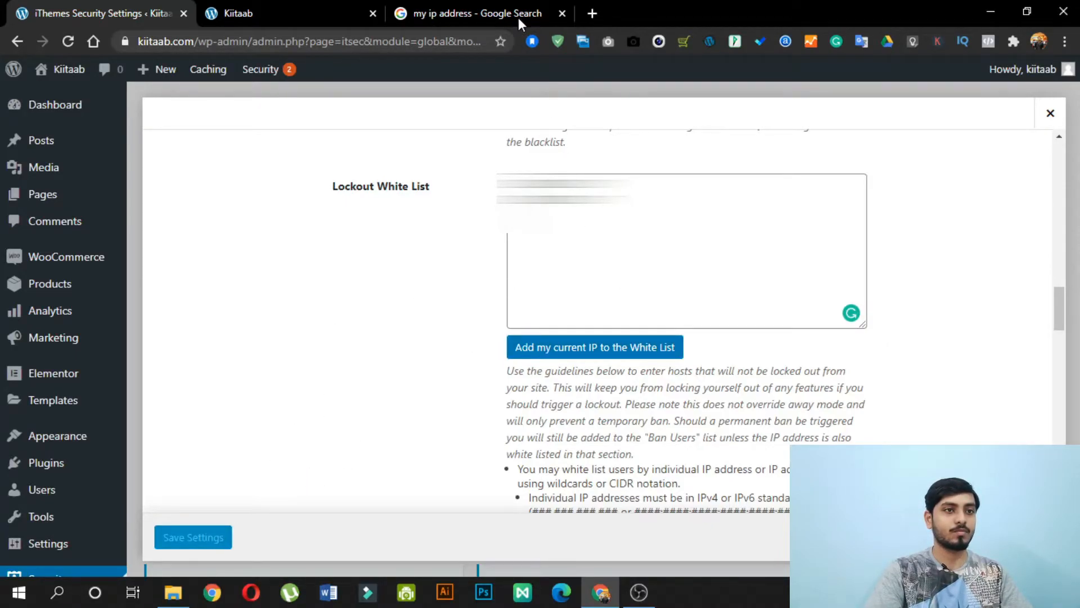
click(561, 14)
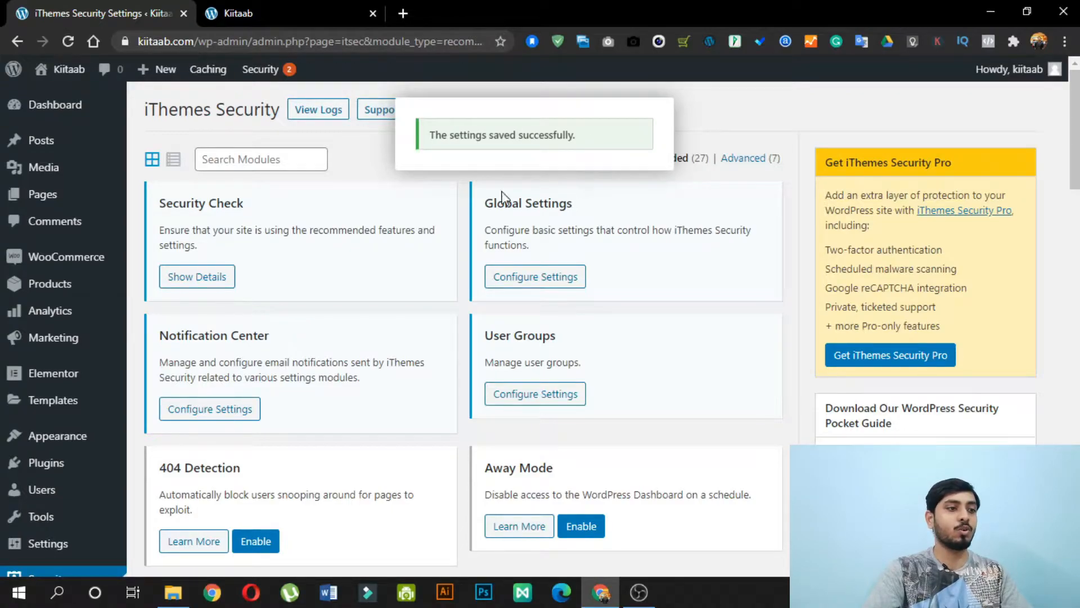
- Enter the sender's e-mail address as the From Email in the Notification Center, review the notification options, and save the settings
click(224, 409)
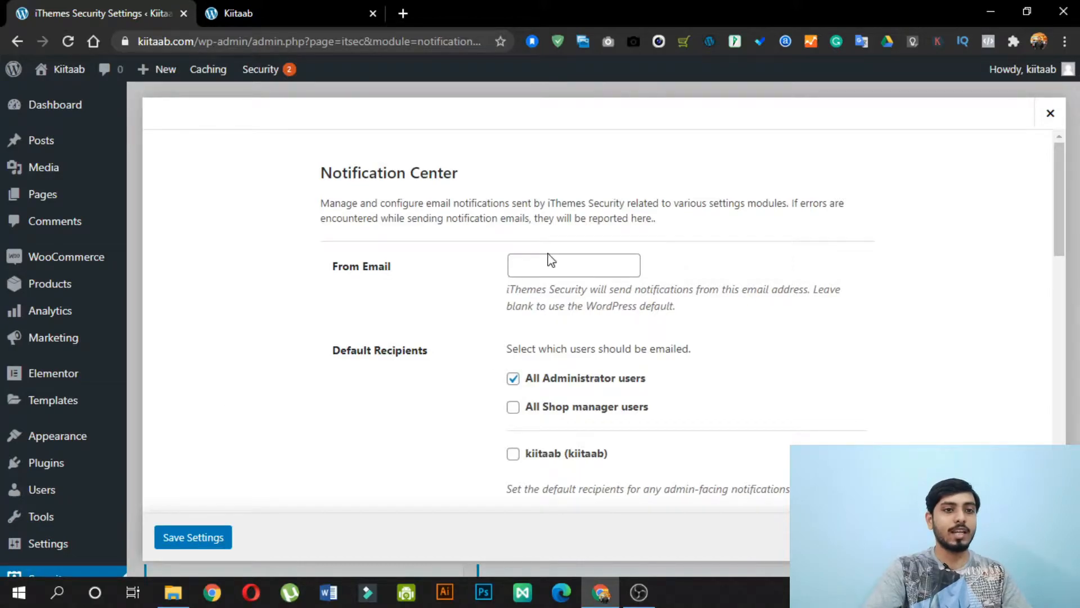
click(546, 261)
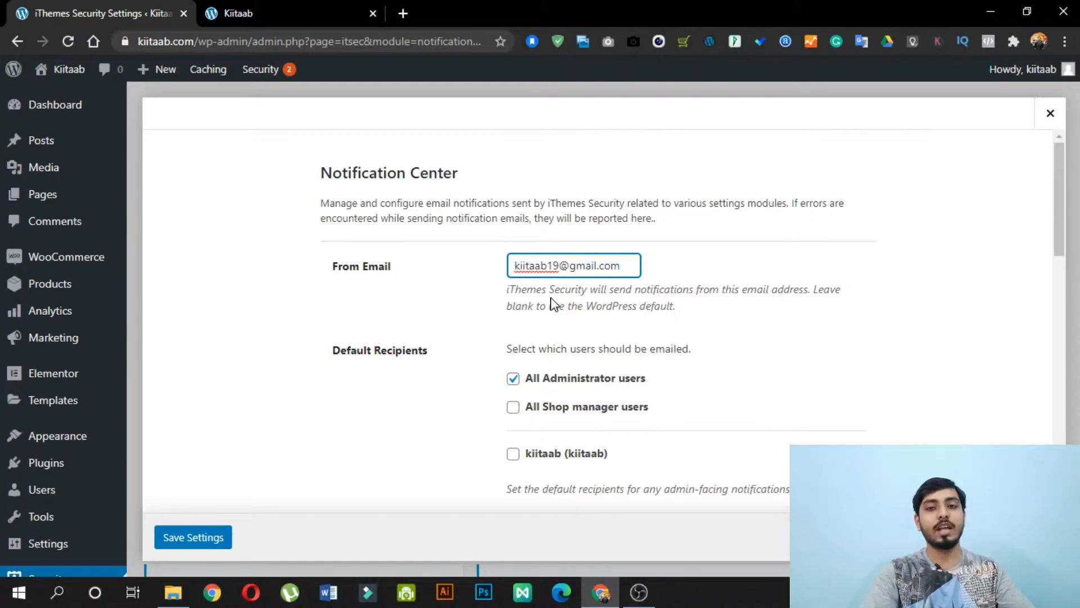
scroll(722, 312, down, 6)
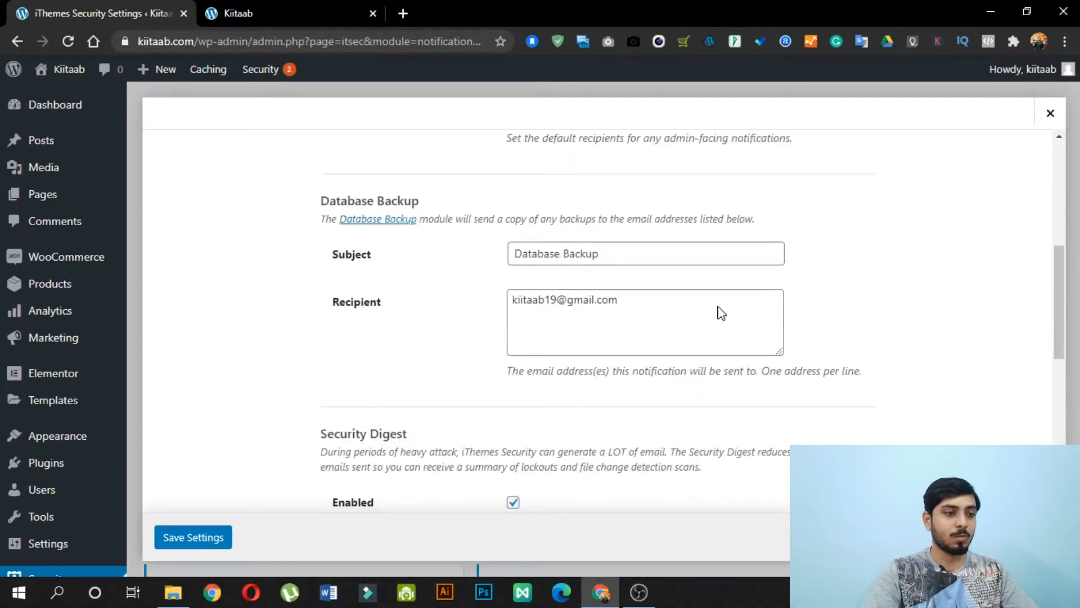
scroll(719, 306, down, 8)
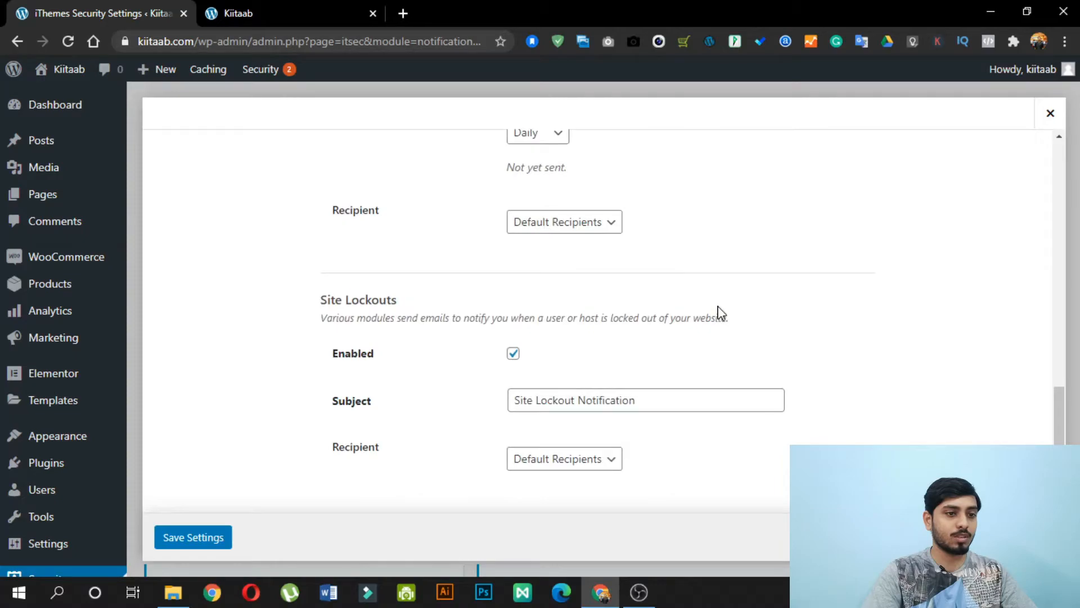
click(195, 536)
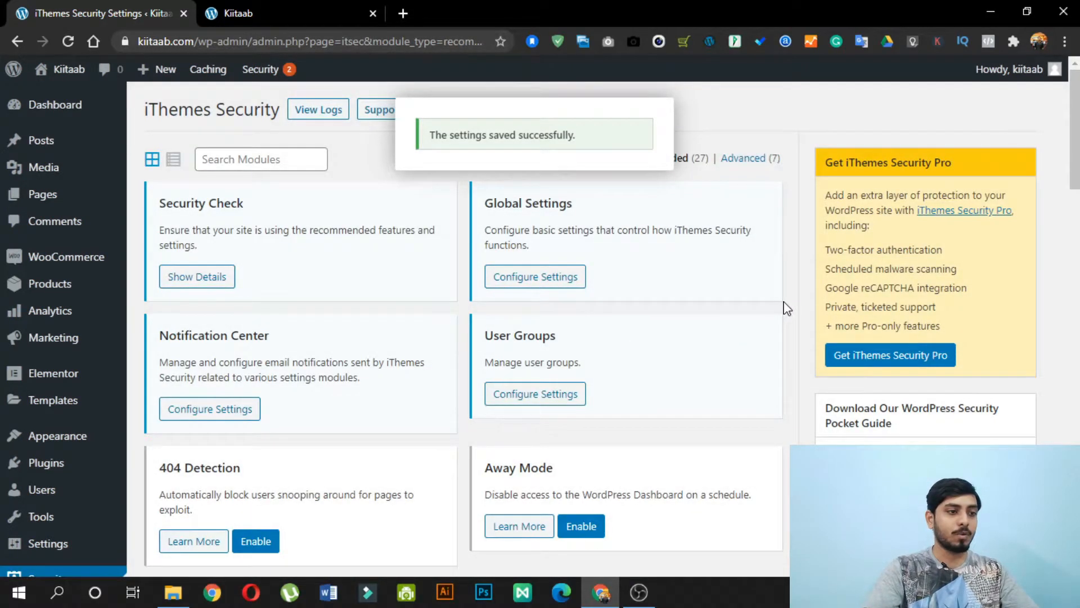
- Examine the User Groups' features for administrators, editors, authors and contributors, view the Contributor Users group's editing options, and close the settings
click(563, 397)
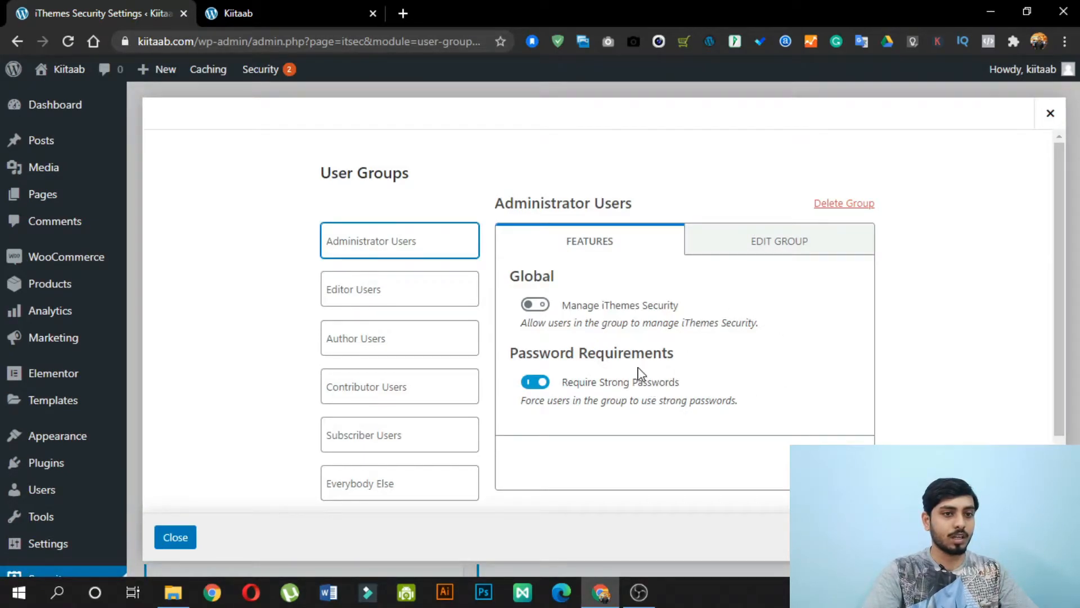
scroll(639, 373, down, 2)
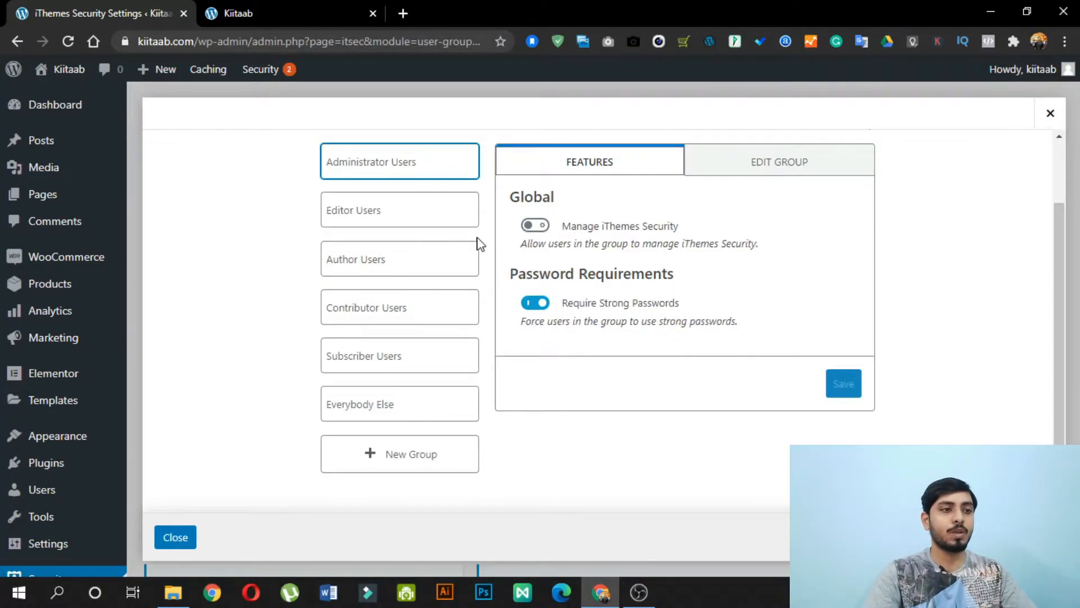
scroll(416, 220, up, 2)
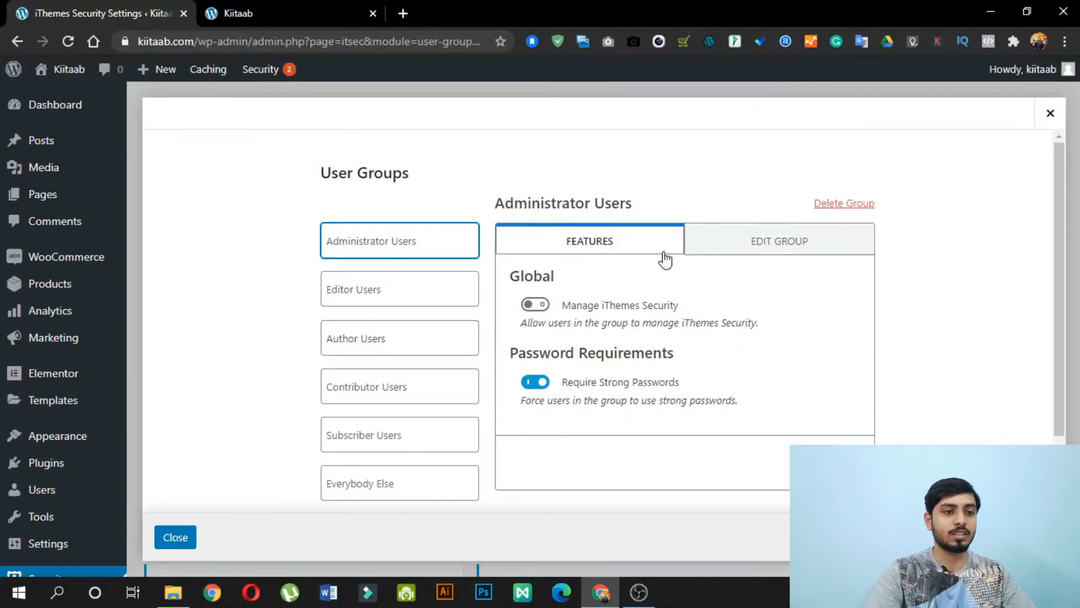
click(417, 306)
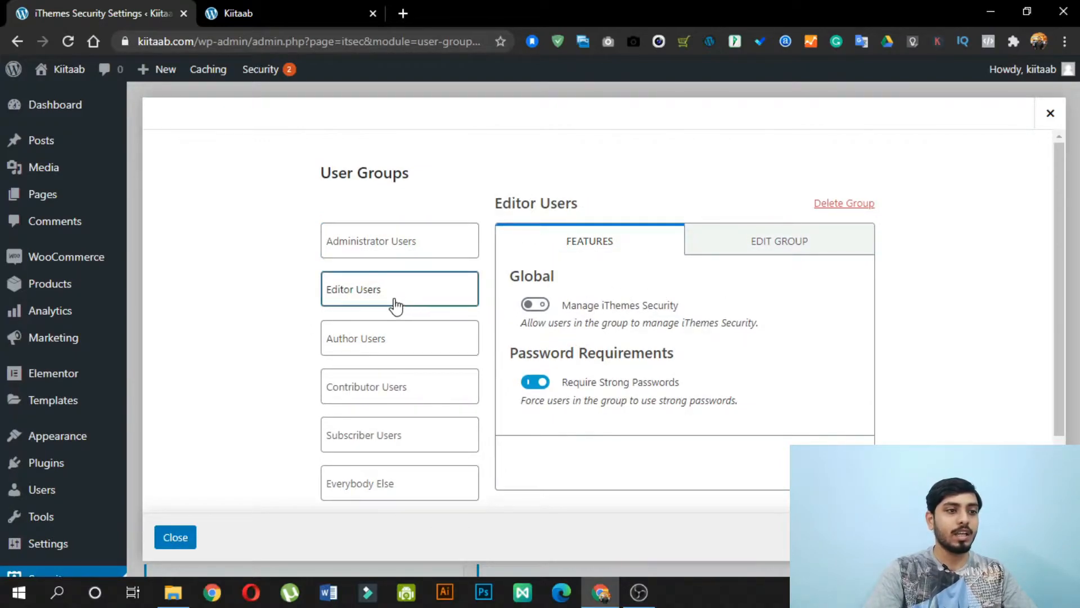
click(406, 347)
click(414, 389)
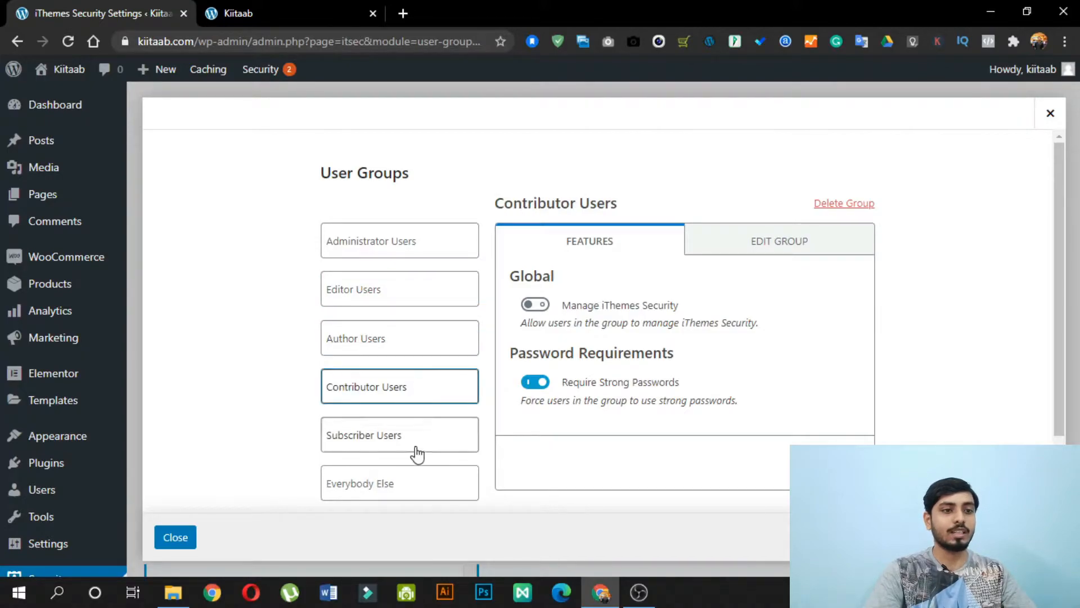
click(754, 243)
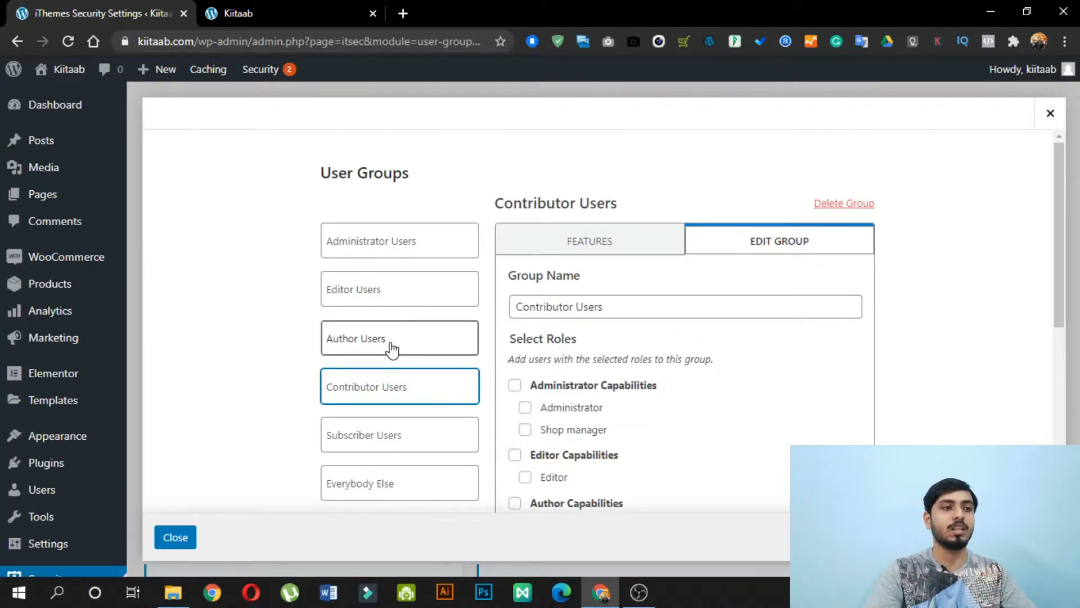
click(188, 539)
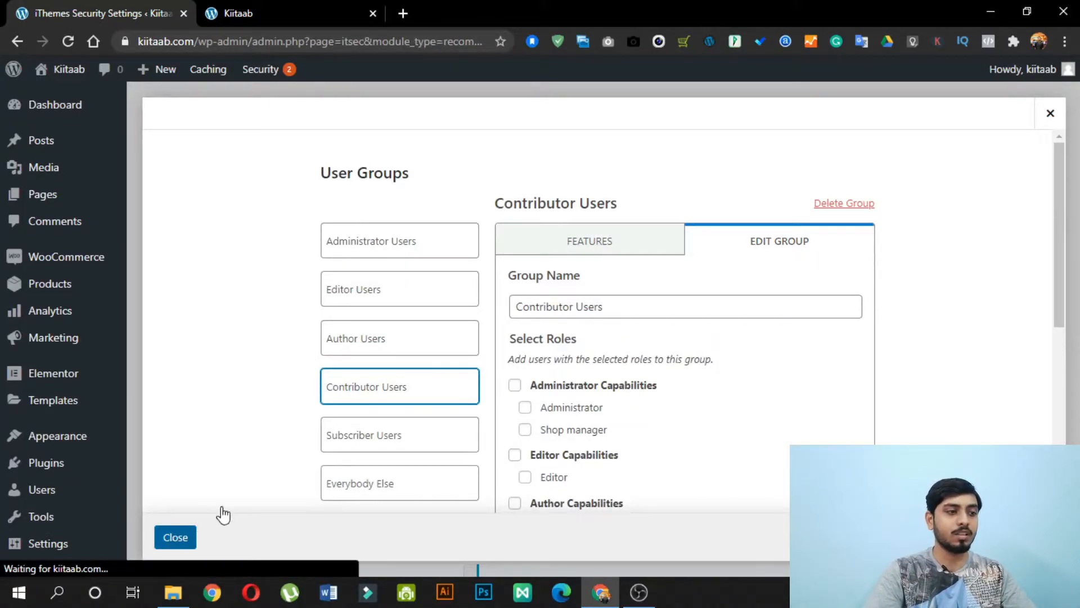
- Enable the 404 Detection and Away Mode modules
scroll(345, 318, down, 2)
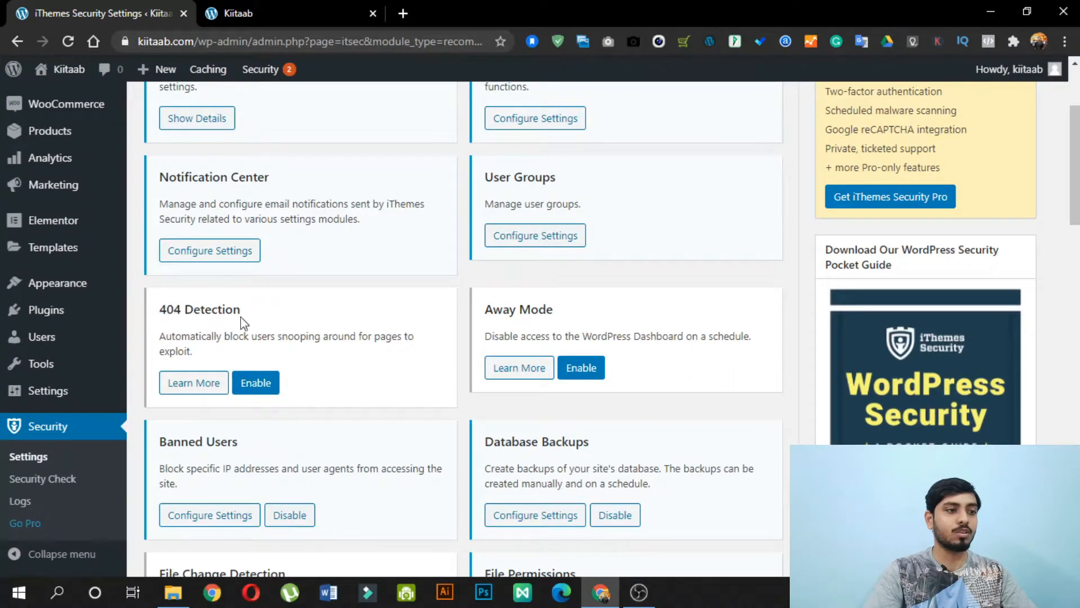
click(259, 386)
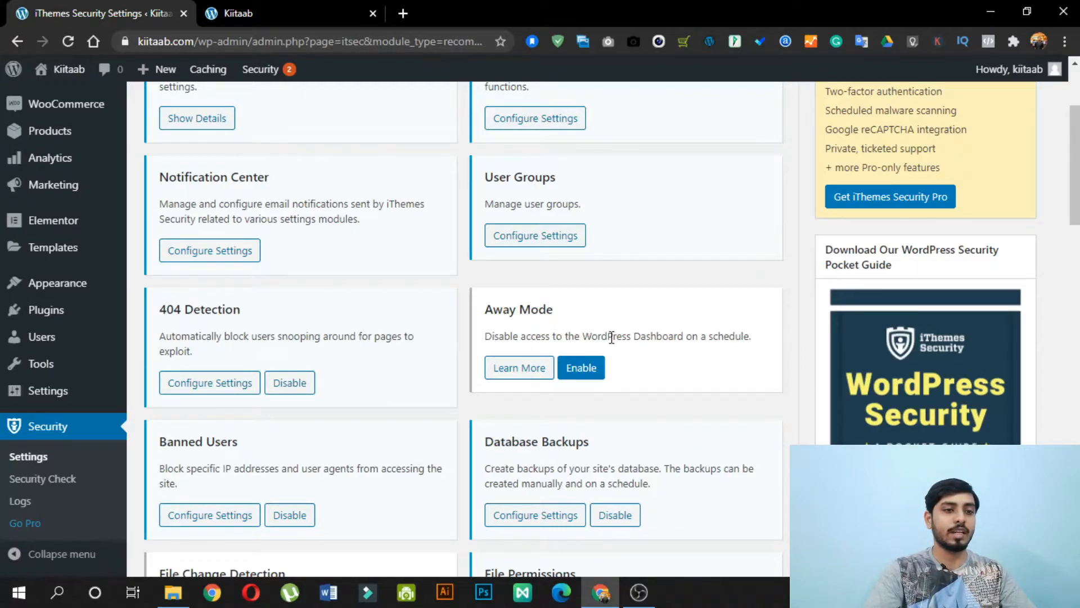
click(585, 369)
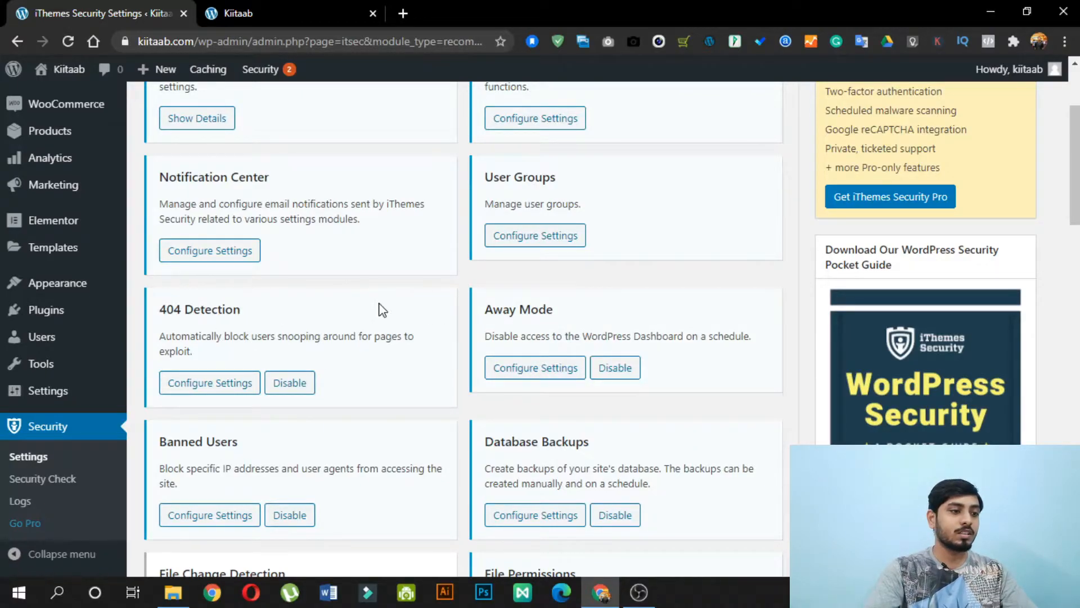
- Open the Banned Users settings, review the default blacklist, Ban Hosts and Ban User Agents options, and save them
scroll(394, 310, down, 3)
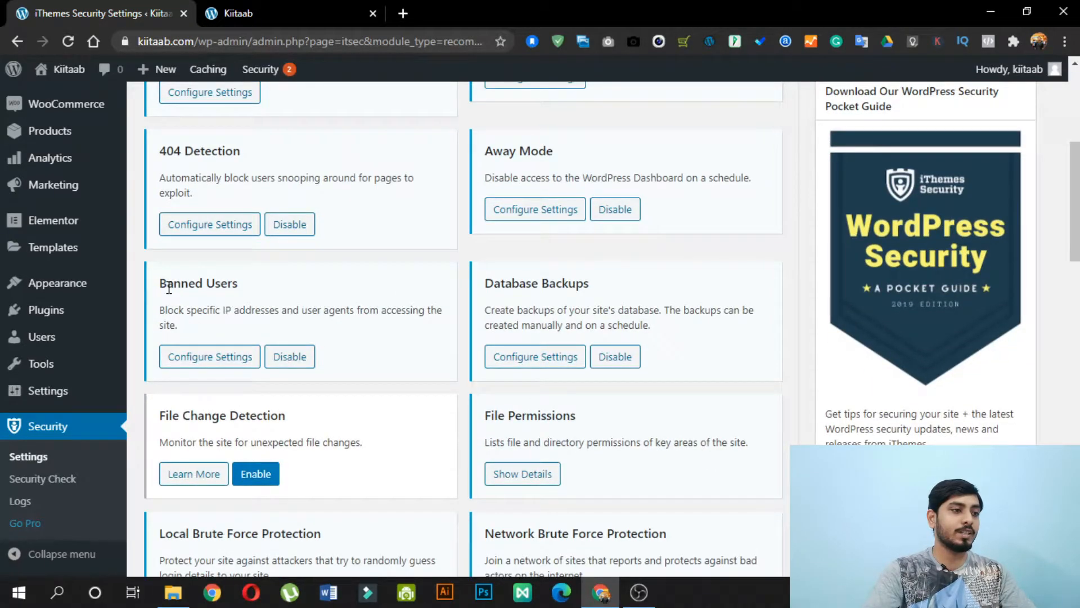
click(207, 360)
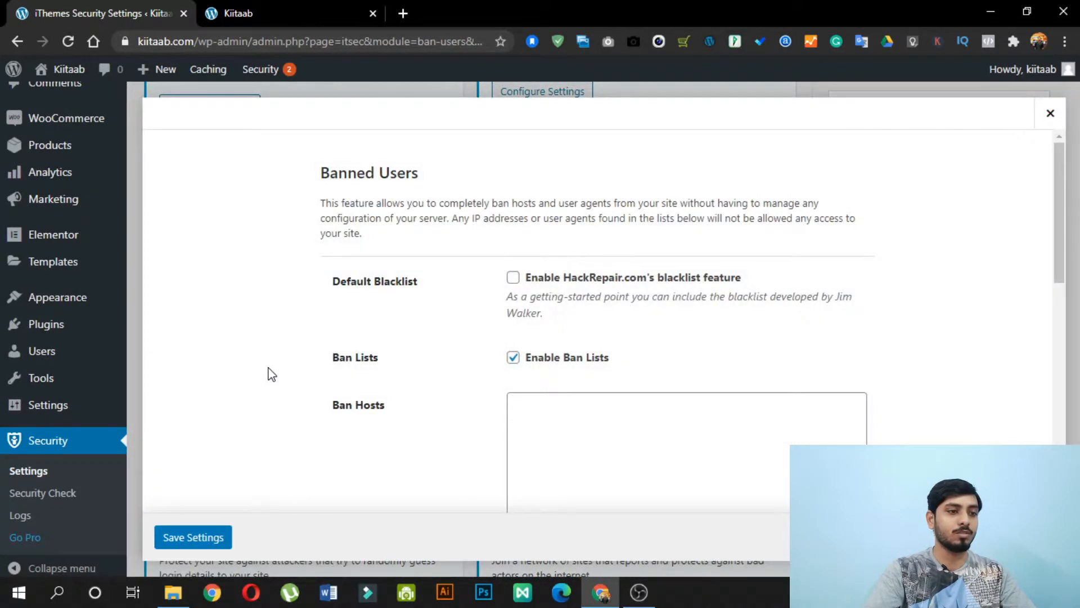
scroll(450, 337, down, 9)
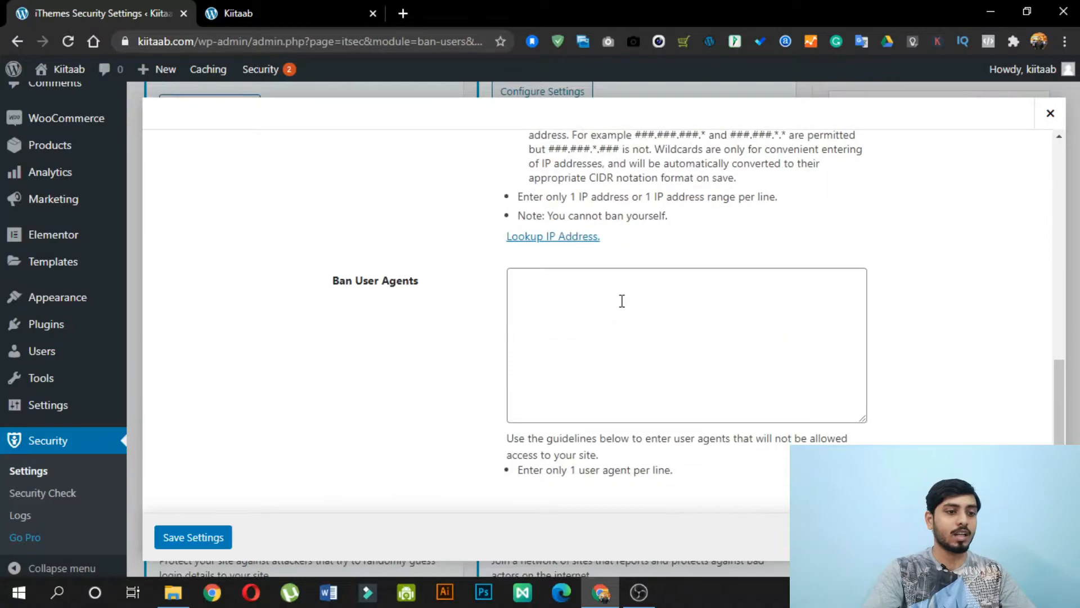
scroll(622, 300, up, 5)
scroll(620, 304, up, 5)
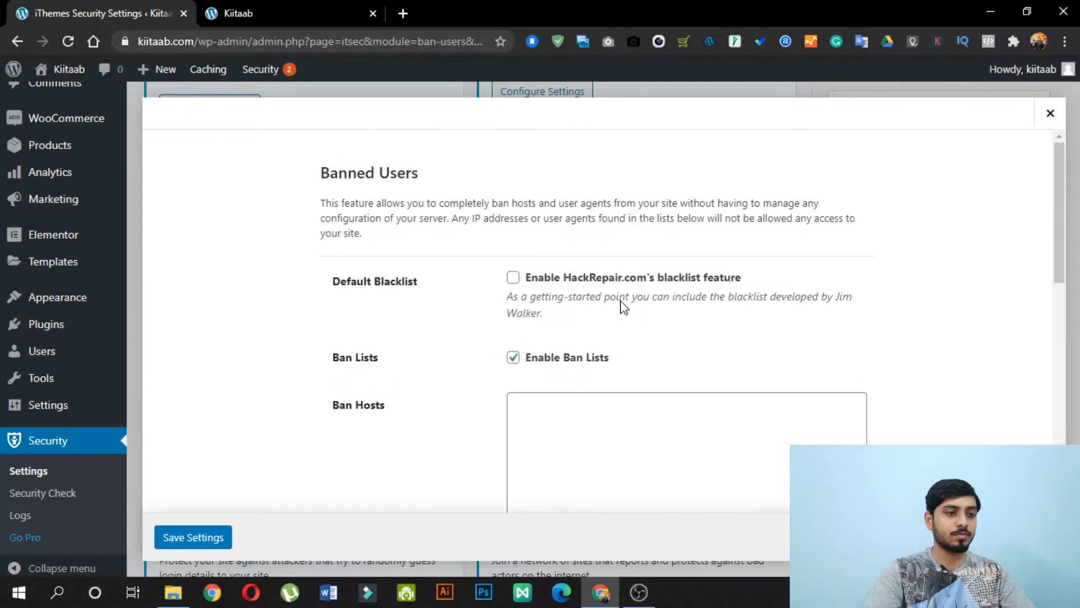
scroll(620, 303, down, 5)
click(193, 537)
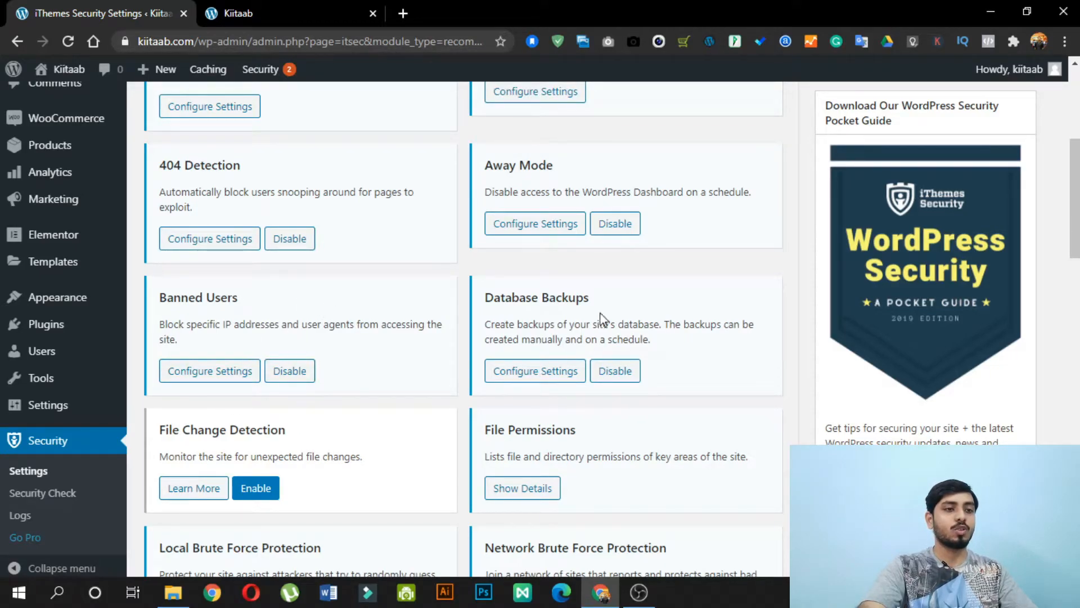
- Open the Database Backups settings, review the backup method, retention, excluded tables and scheduling options, and save them
click(541, 373)
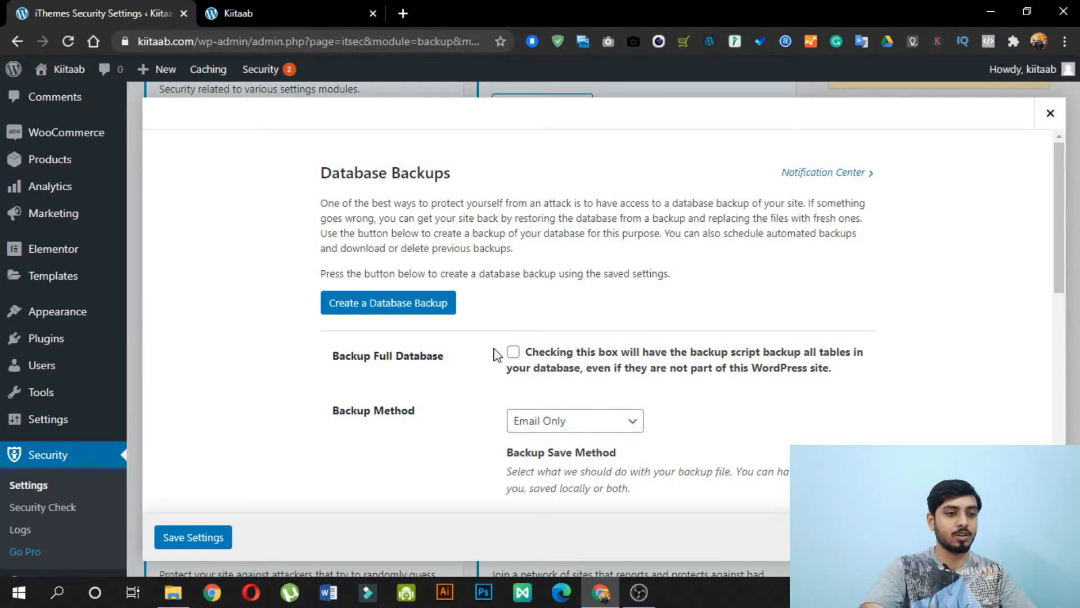
scroll(634, 391, down, 3)
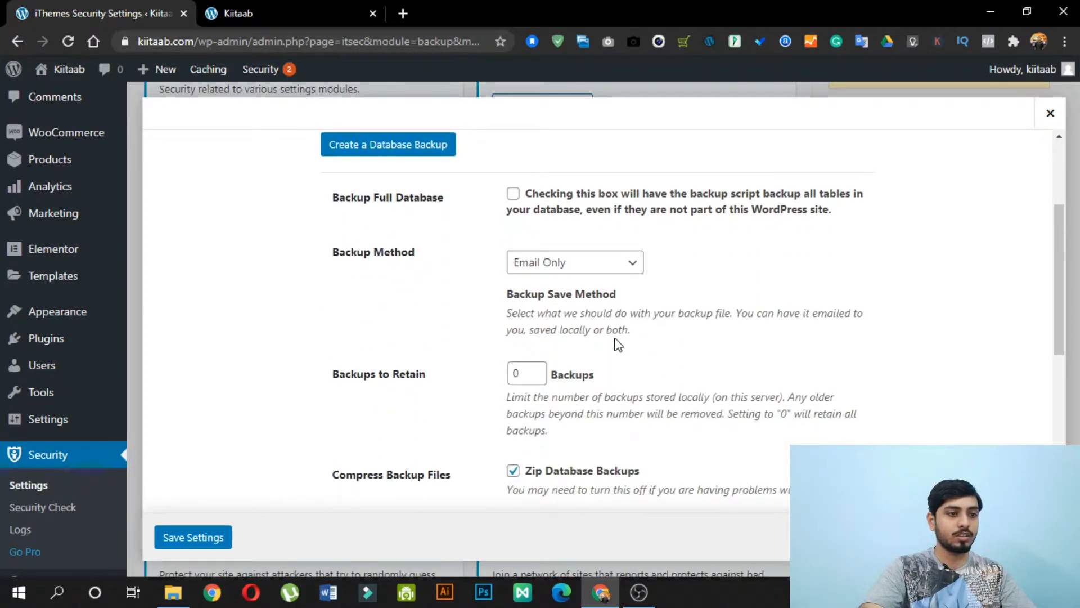
scroll(548, 366, down, 7)
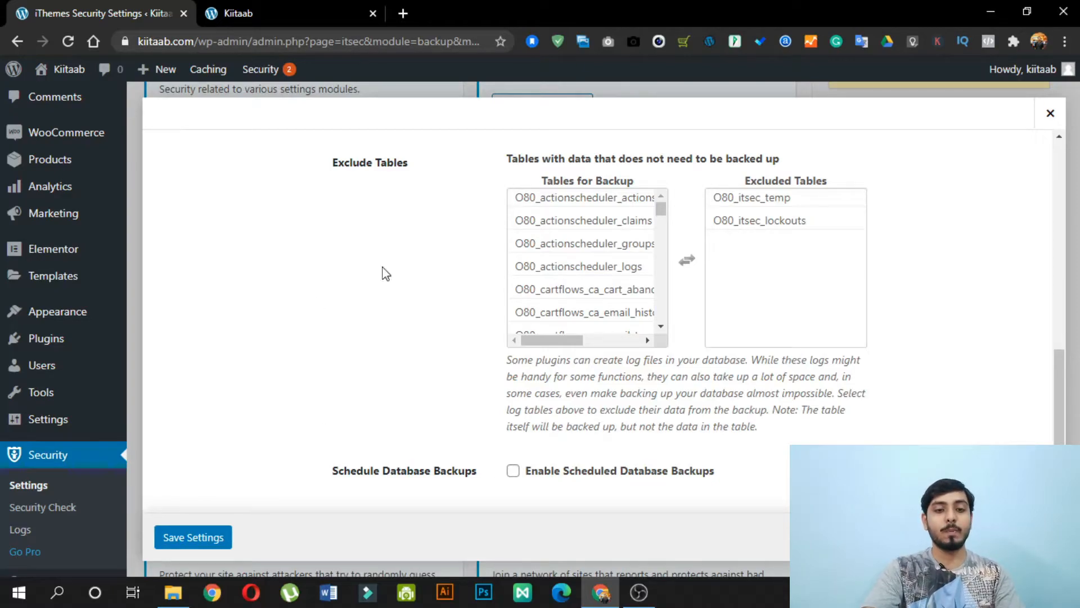
click(212, 541)
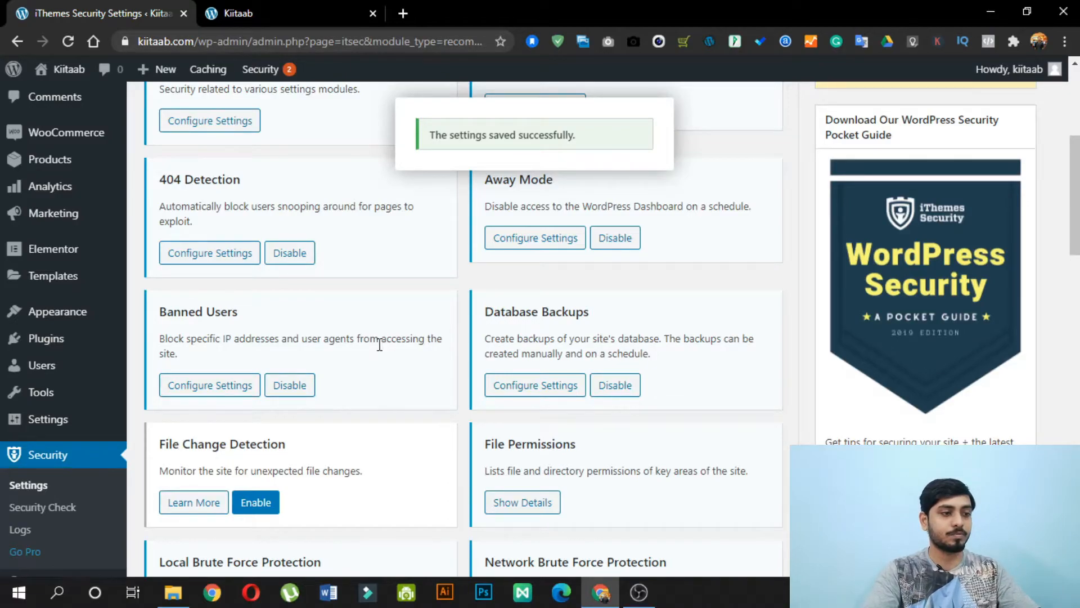
- Enable File Change Detection, review its files and folders list and ignored file types, and save its settings
click(258, 502)
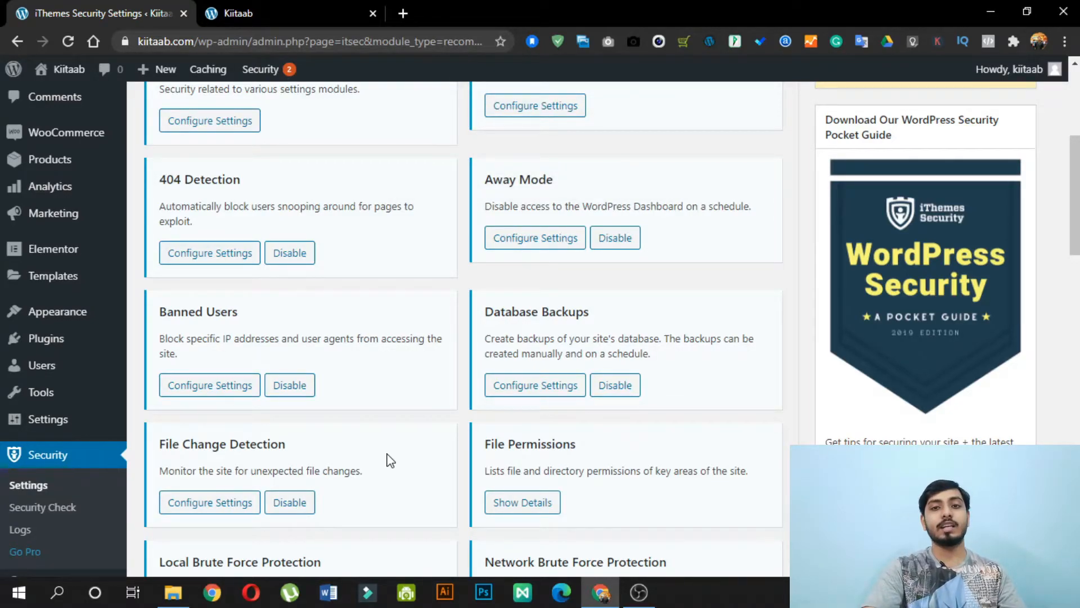
click(221, 503)
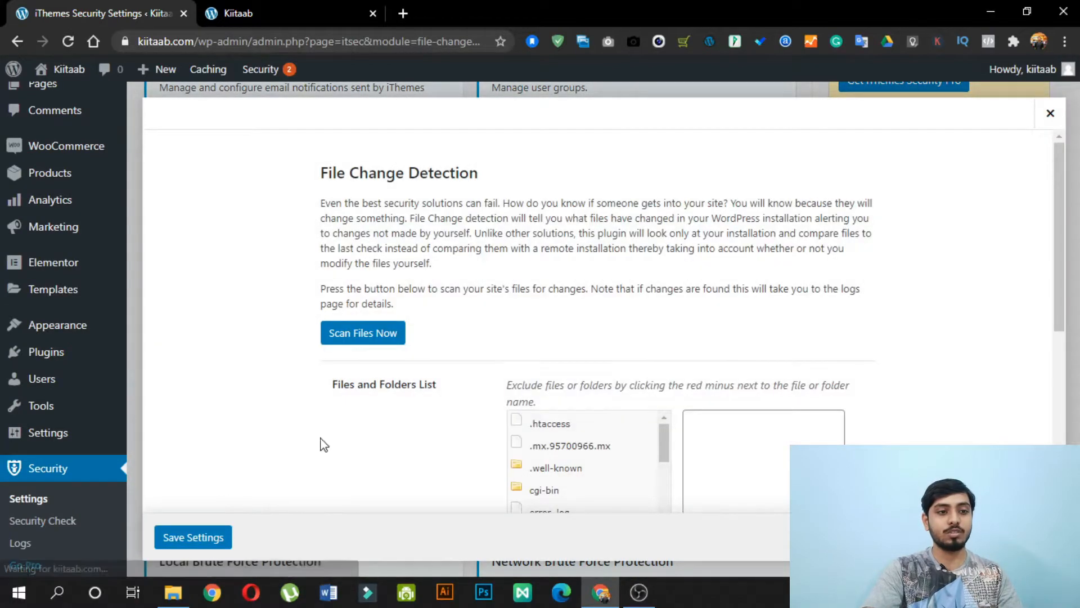
scroll(710, 306, down, 4)
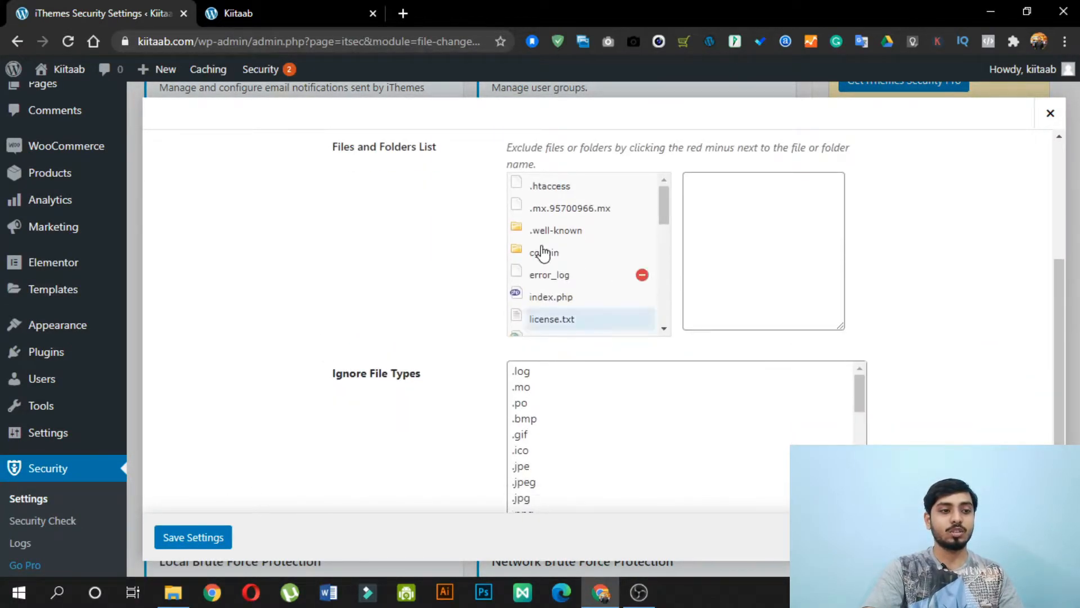
scroll(779, 248, down, 2)
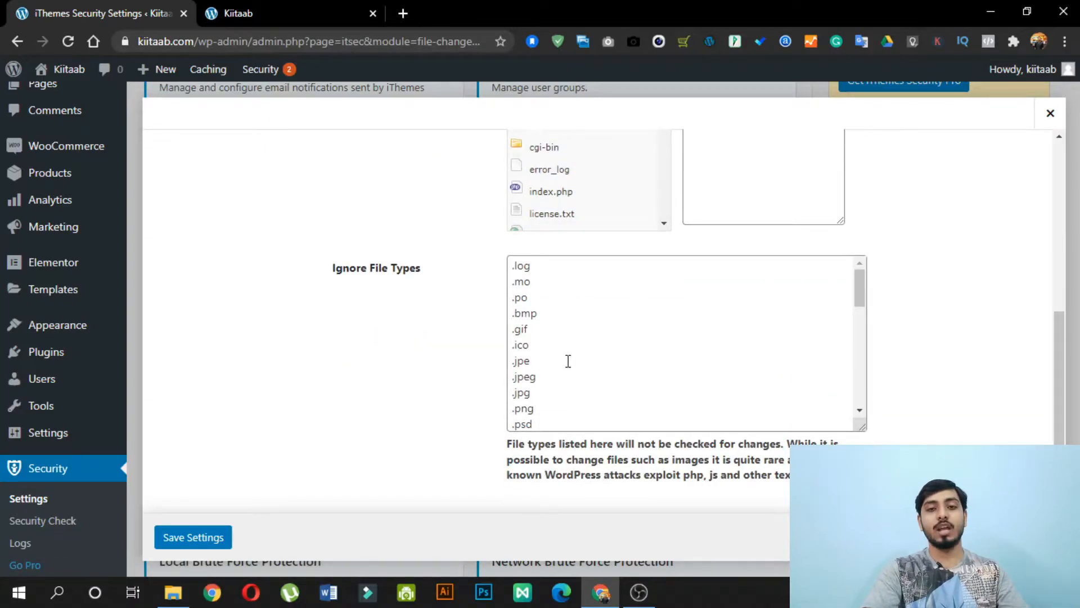
click(221, 535)
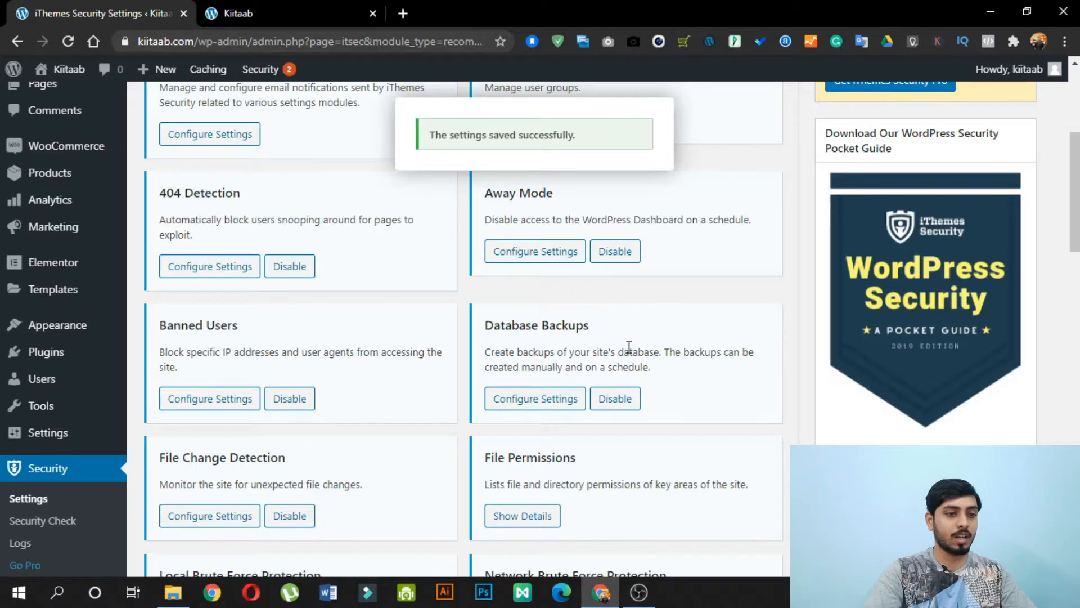
- Load the File Permissions details and compare the suggested and current permissions for each listed path
scroll(619, 338, down, 2)
scroll(617, 336, down, 2)
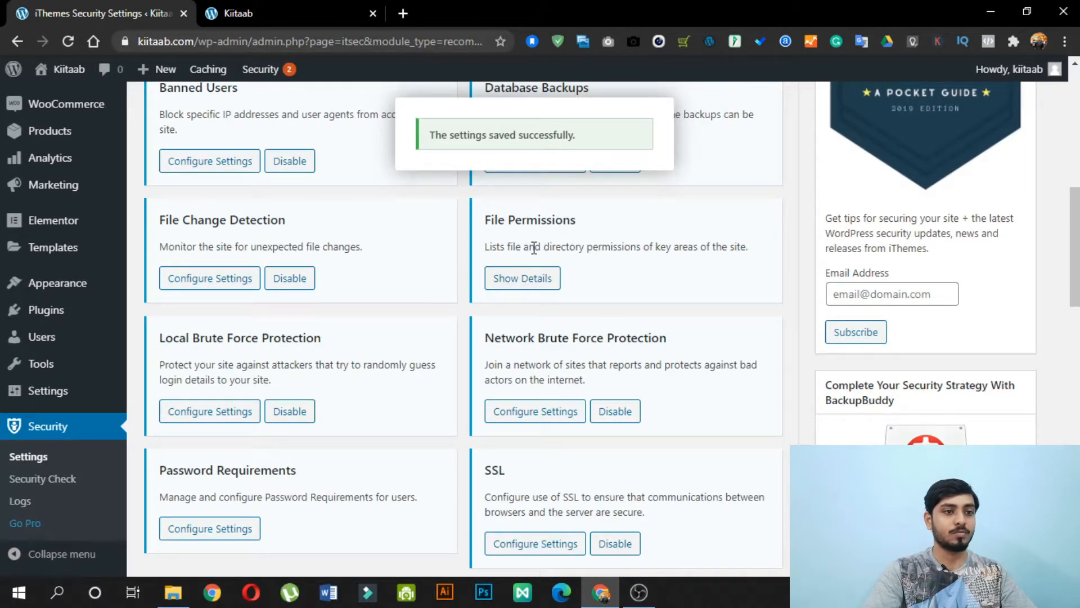
click(535, 278)
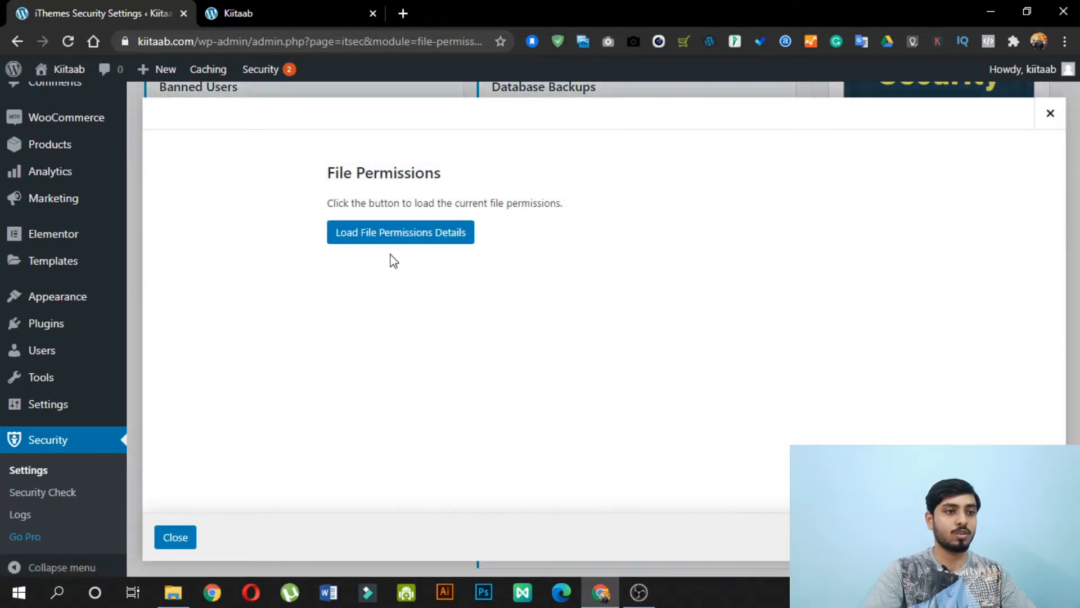
click(413, 239)
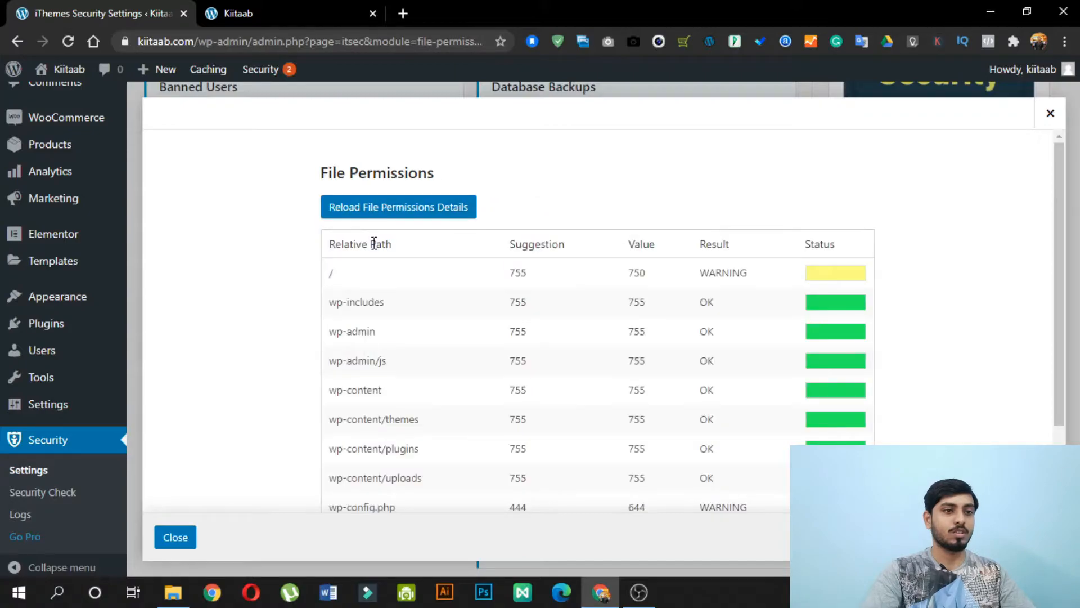
scroll(523, 242, down, 2)
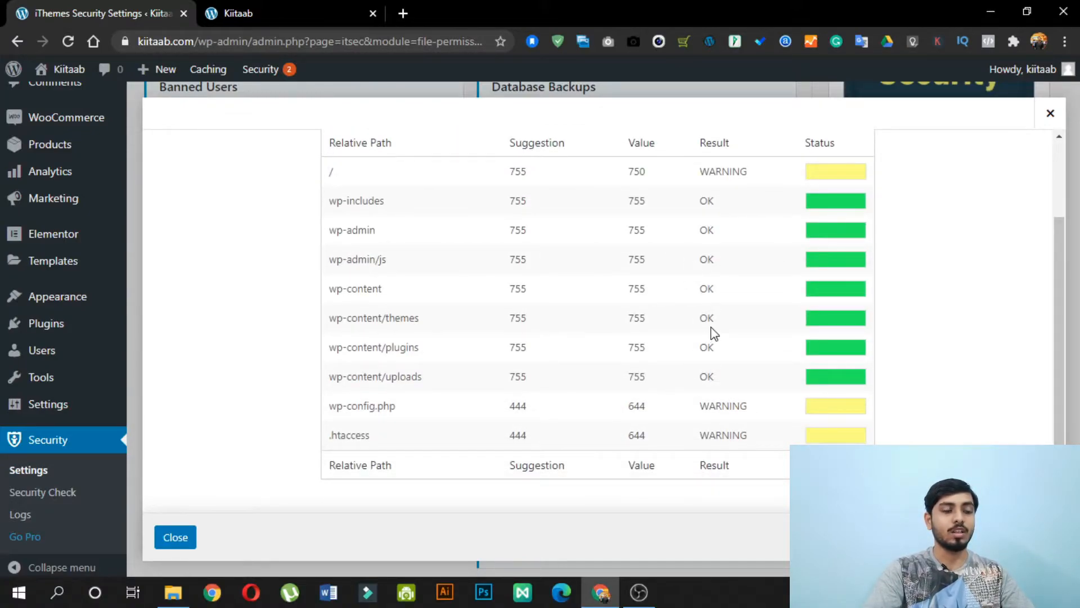
scroll(618, 379, up, 2)
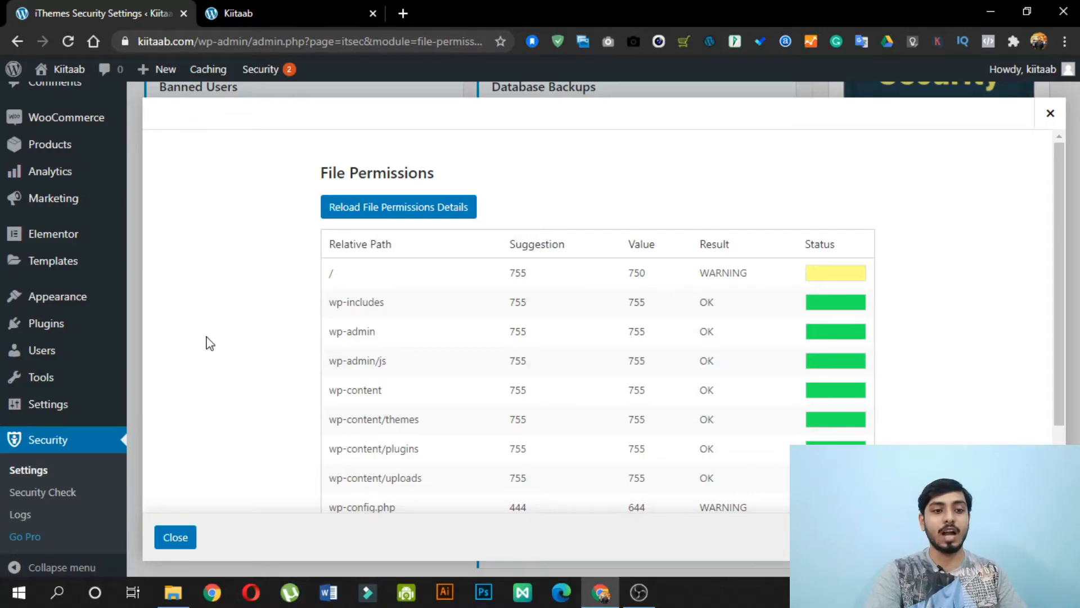
scroll(557, 349, down, 2)
scroll(461, 410, up, 2)
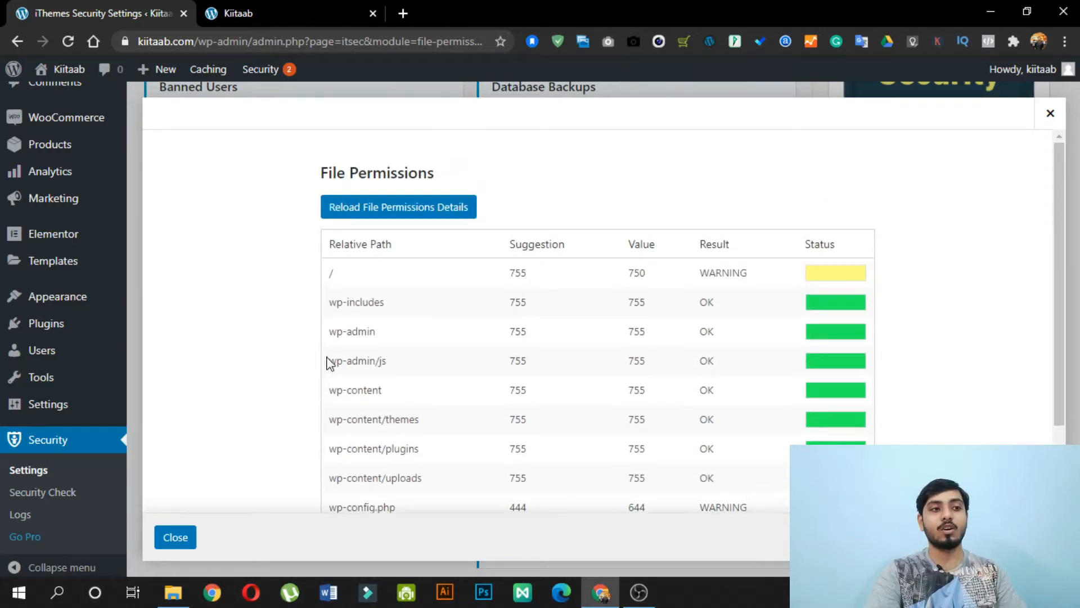
- Check the remaining paths in the File Permissions table, including wp-config.php and .htaccess, and close the details
scroll(366, 334, down, 2)
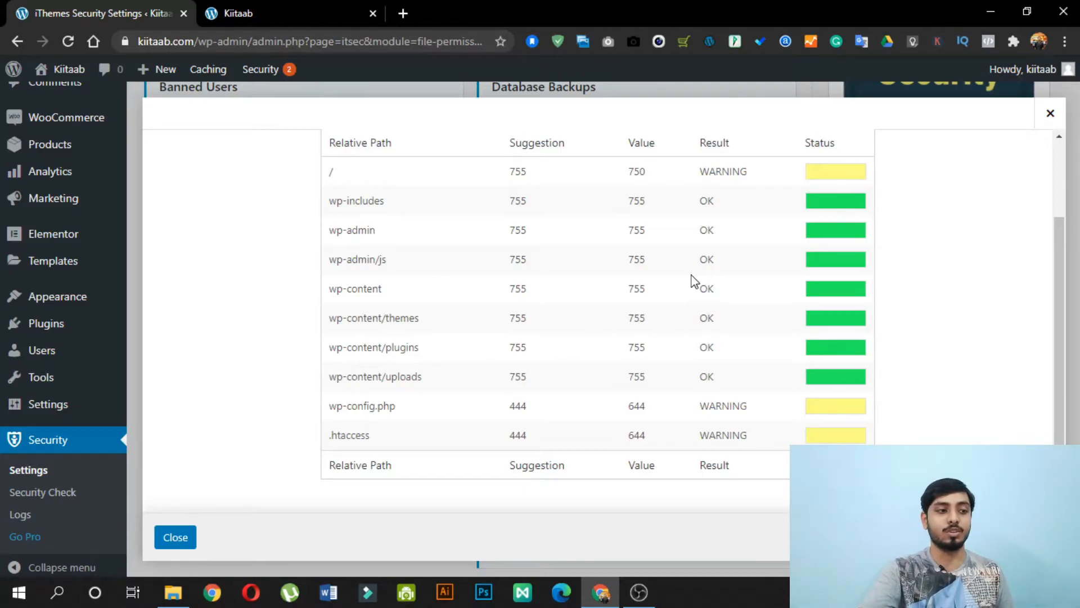
click(175, 539)
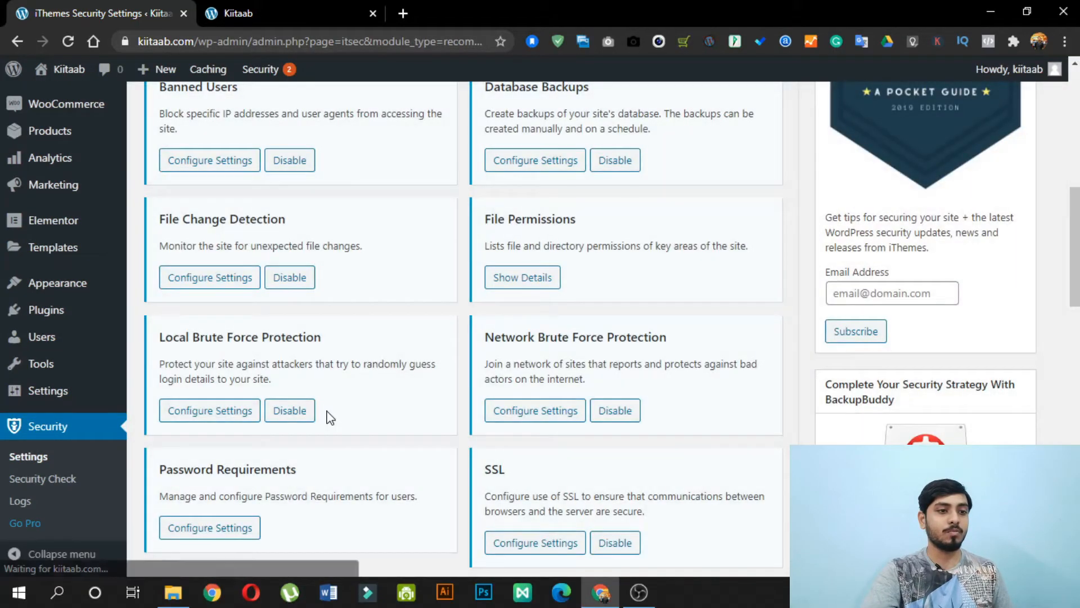
- Open the Local Brute Force Protection settings, review the login attempt limits, turn on automatic banning of the "admin" user, and save
scroll(361, 278, down, 3)
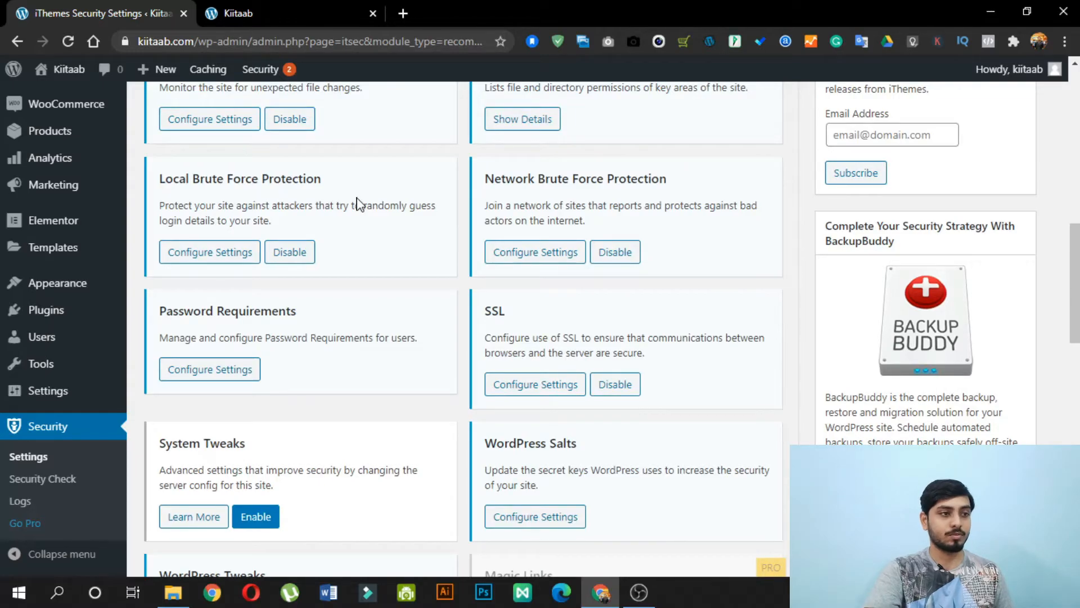
click(217, 260)
scroll(607, 237, down, 4)
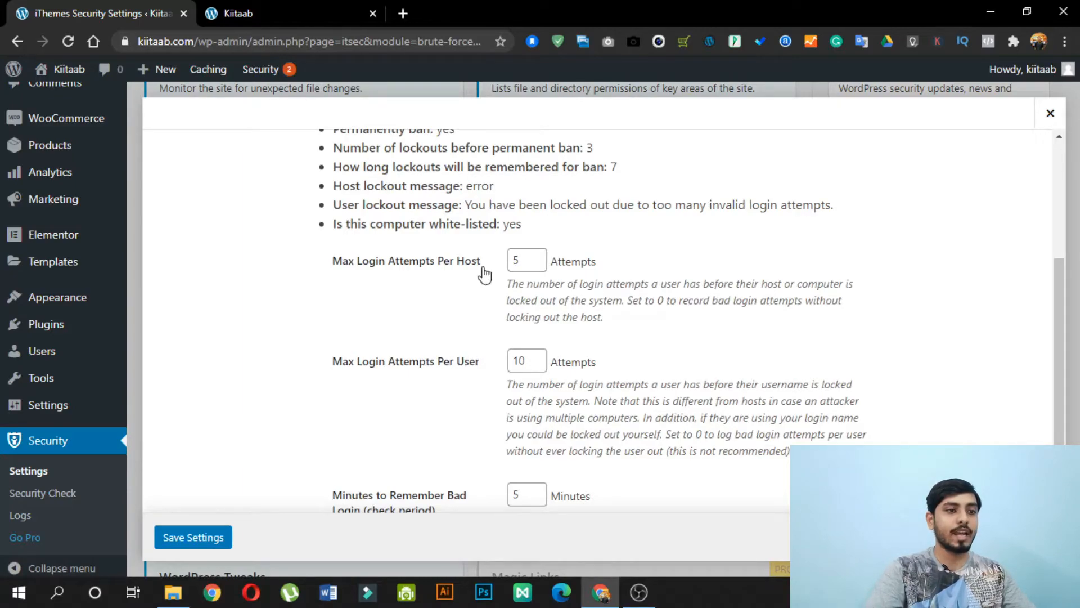
scroll(591, 281, down, 1)
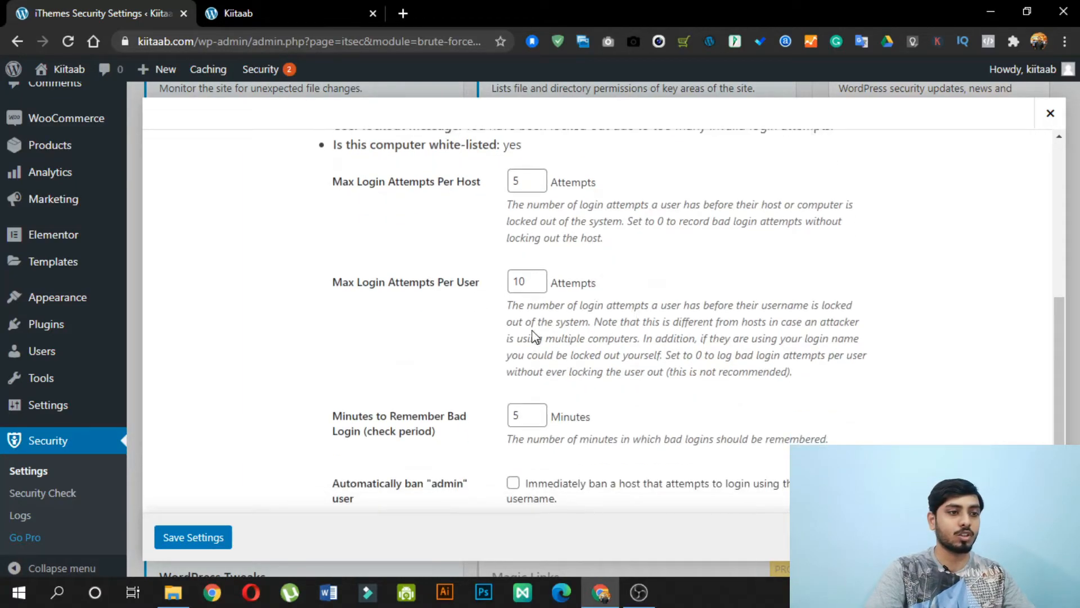
scroll(685, 319, down, 1)
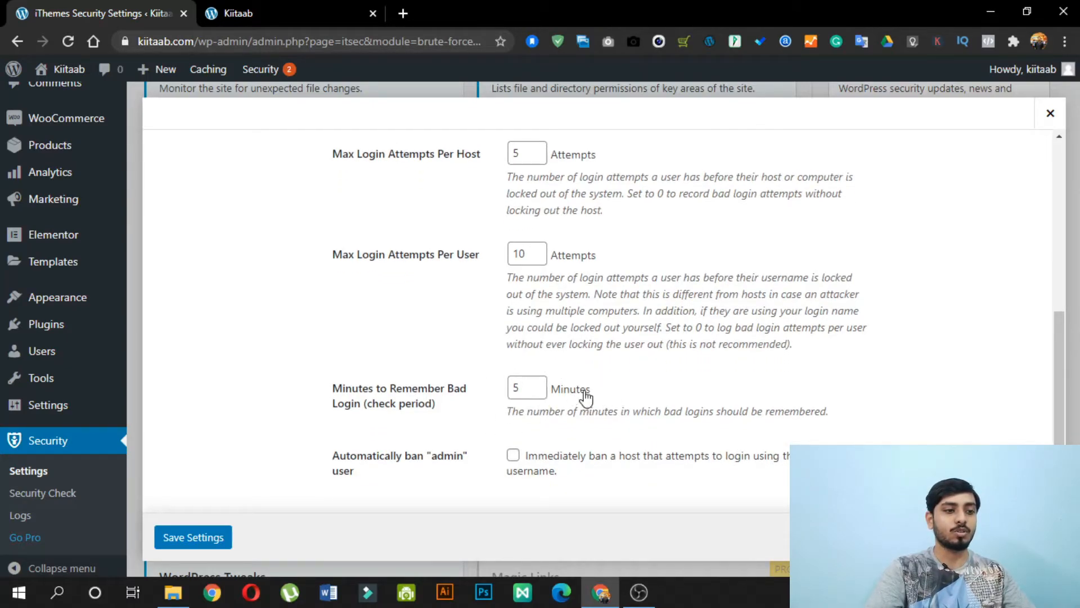
click(512, 456)
scroll(327, 388, up, 6)
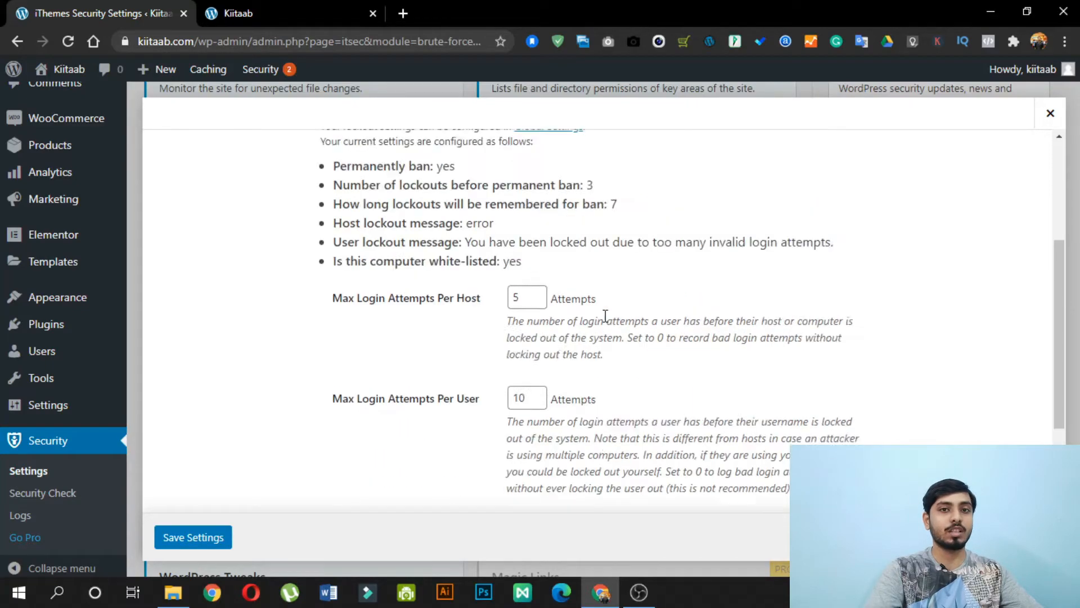
scroll(467, 301, down, 6)
click(203, 532)
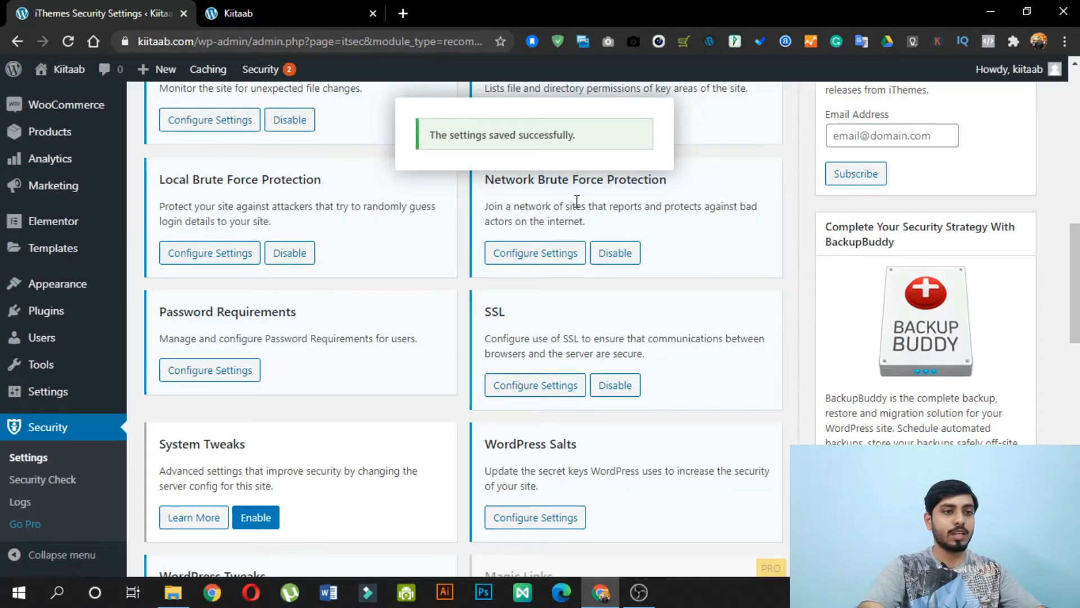
- Open the Network Brute Force Protection settings, review the API key and Ban Reported IPs options, and save them
click(562, 254)
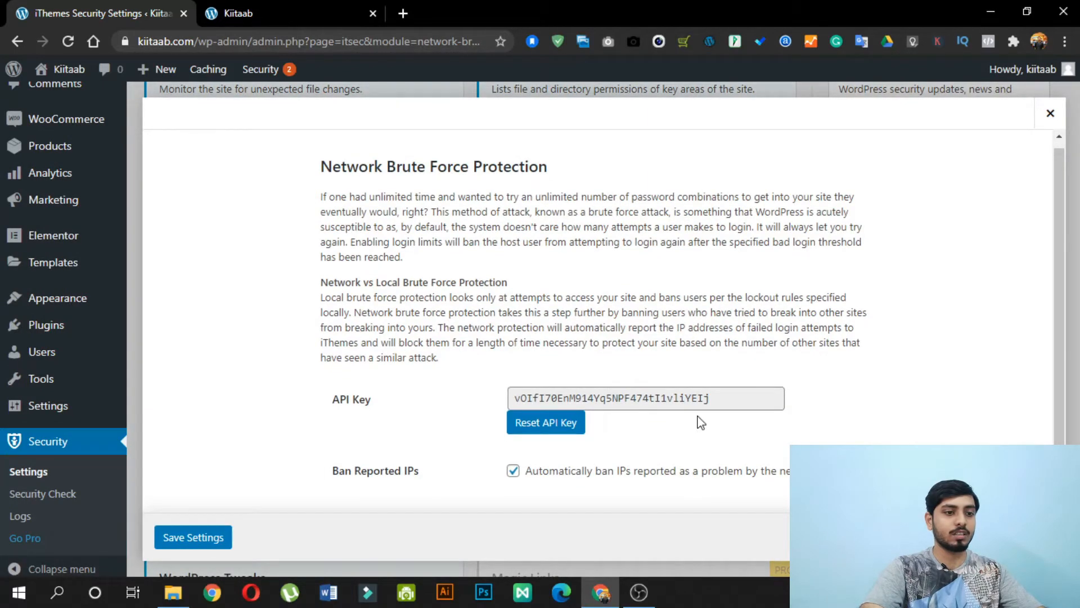
click(183, 545)
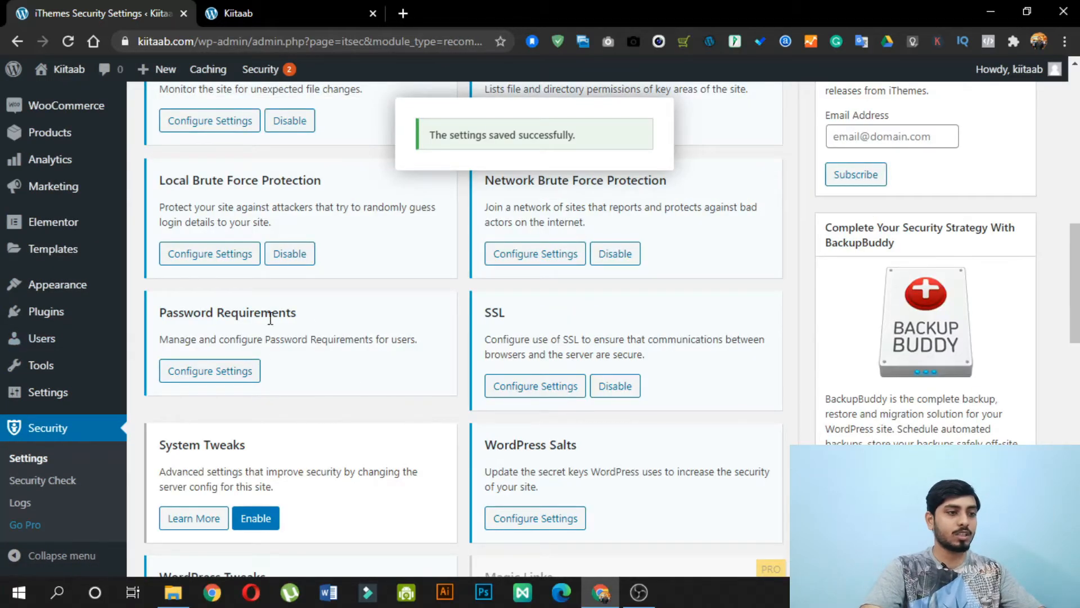
- Enable Strong Passwords in Password Requirements, keep all user groups selected from Administrator Users to Everybody Else, and save
click(230, 370)
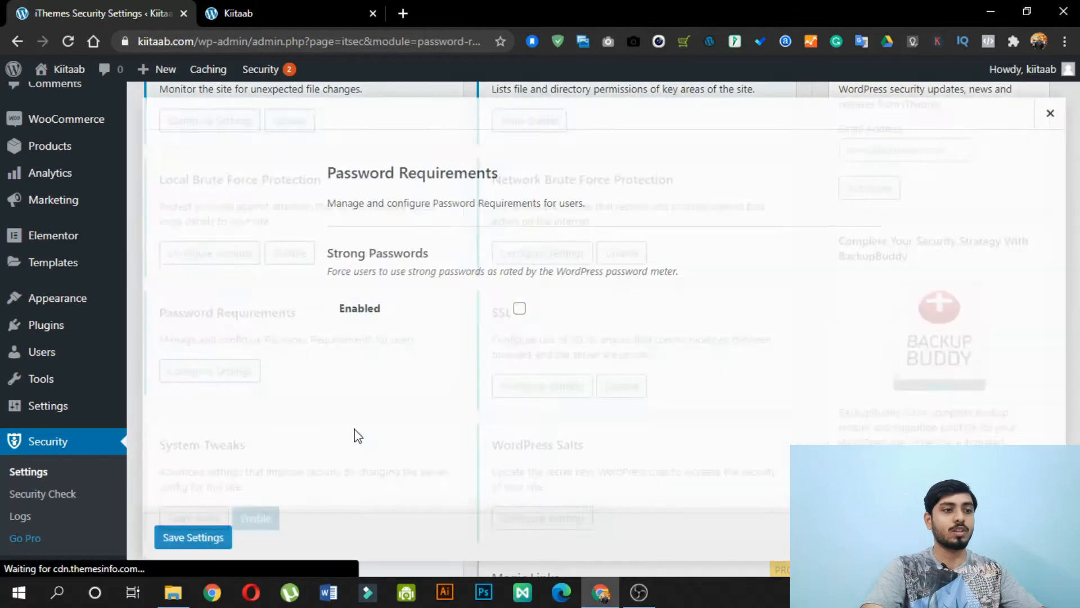
click(520, 311)
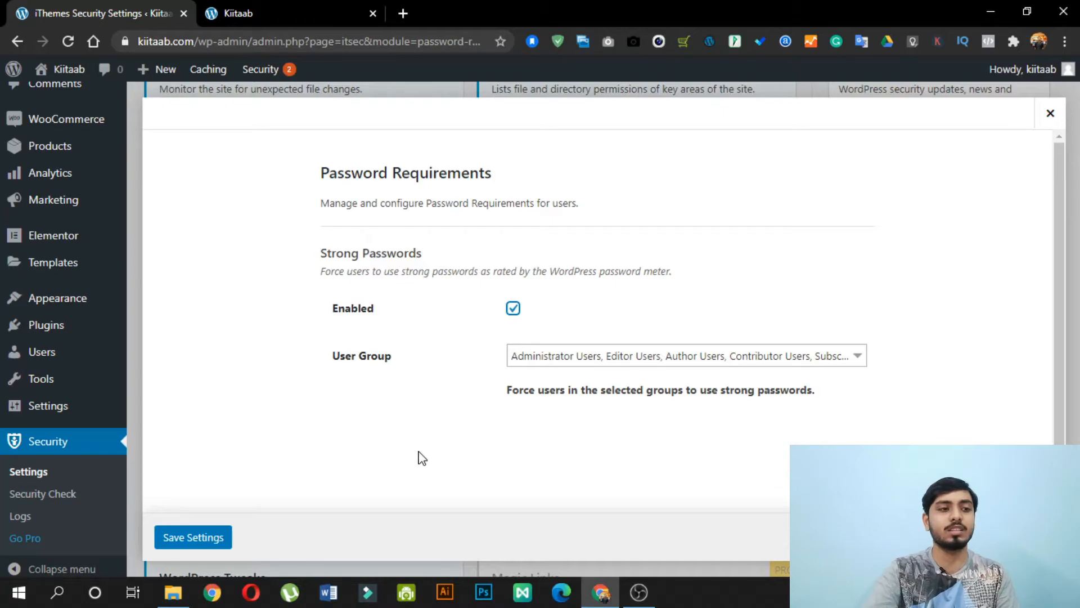
click(840, 359)
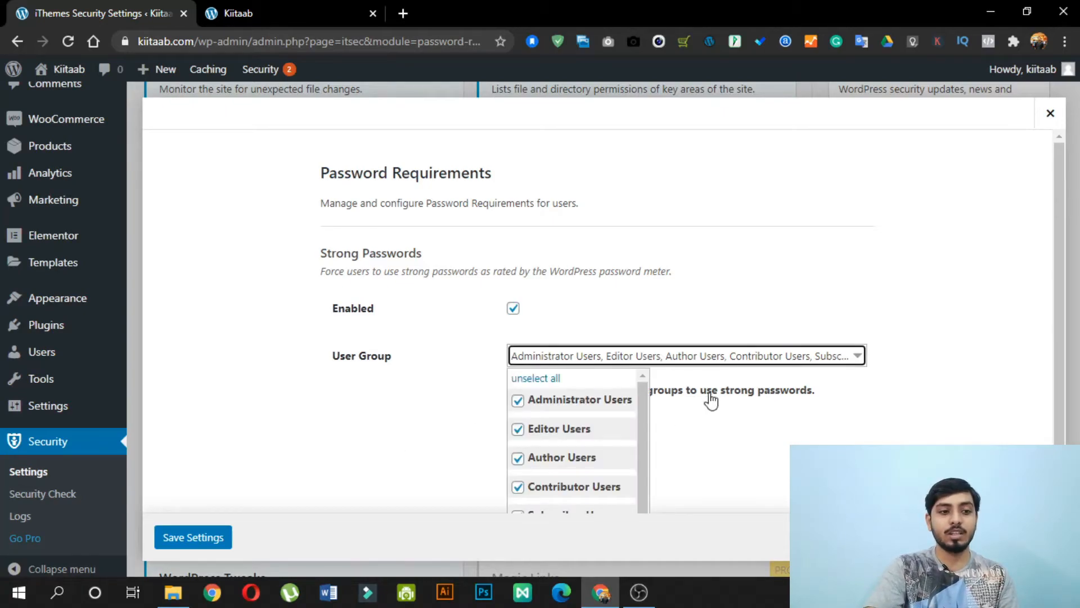
scroll(562, 419, down, 2)
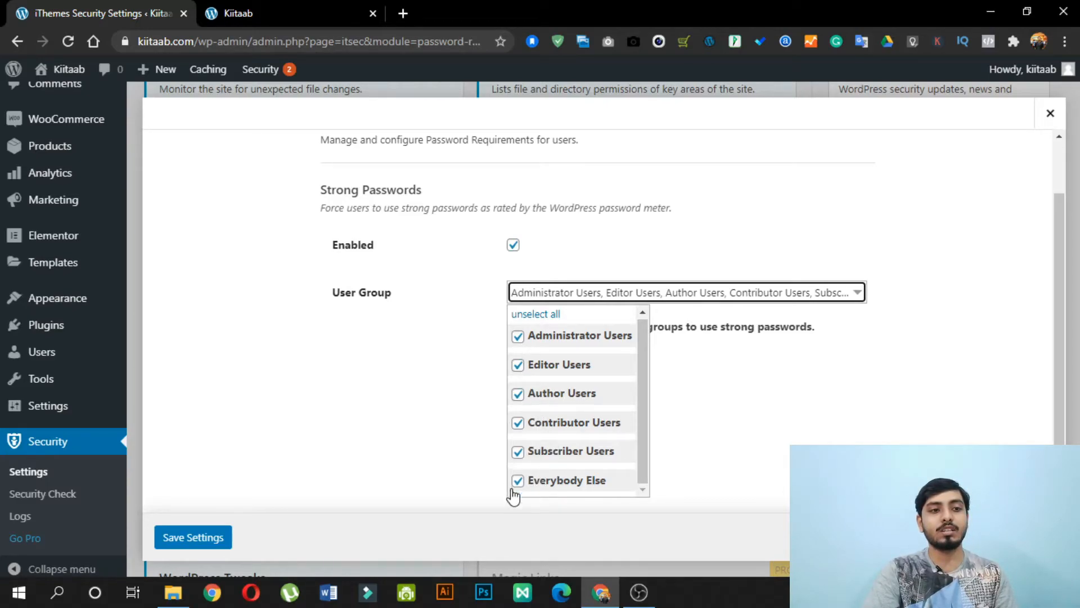
click(518, 337)
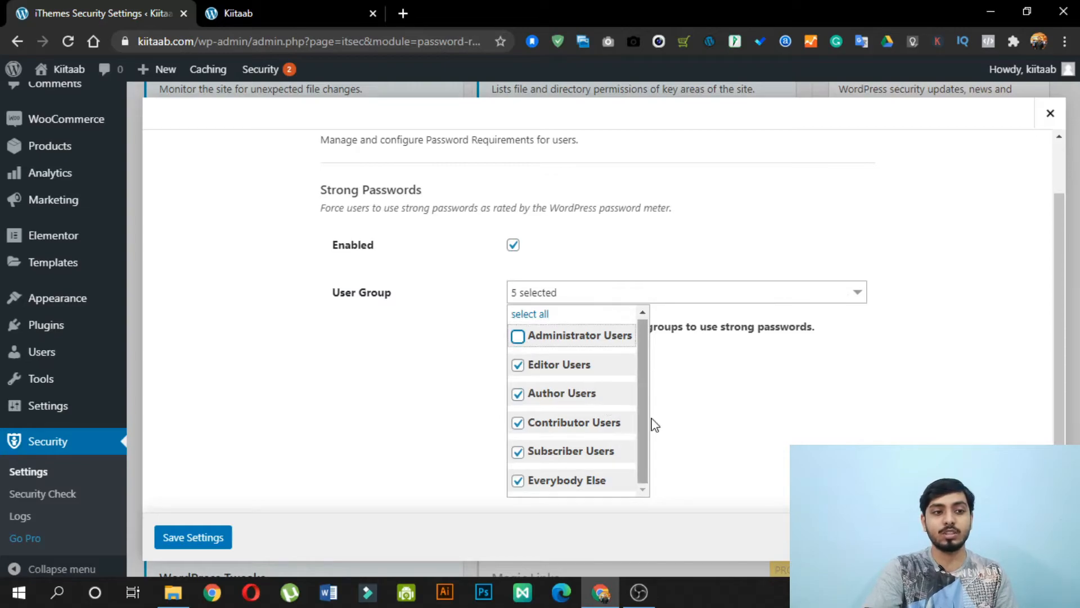
click(517, 337)
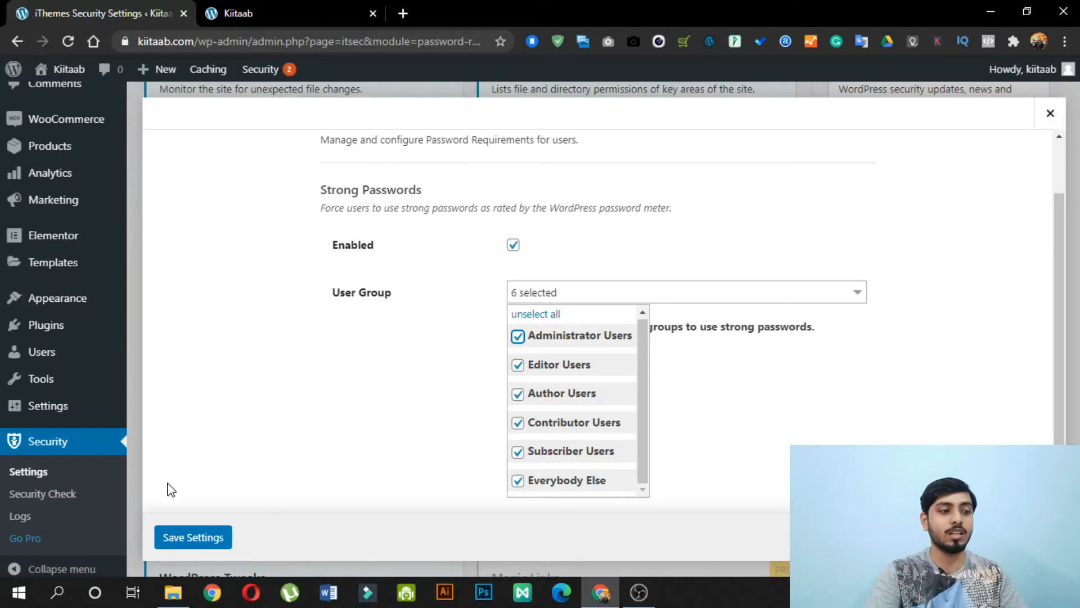
click(189, 547)
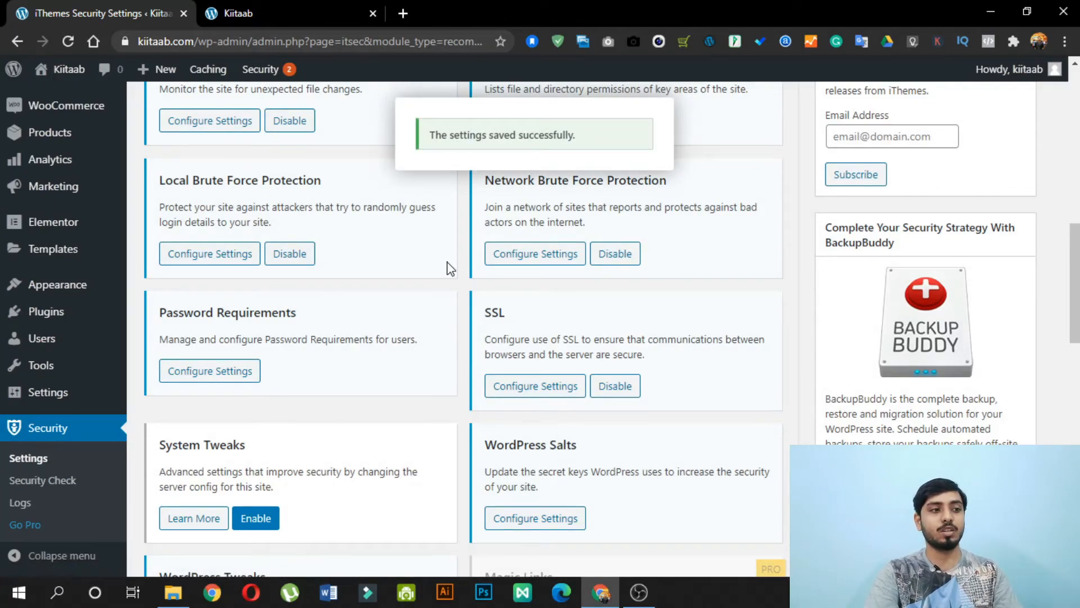
- Open the SSL settings, keep Redirect All HTTP Page Requests to HTTPS on Enabled, and save them
click(536, 388)
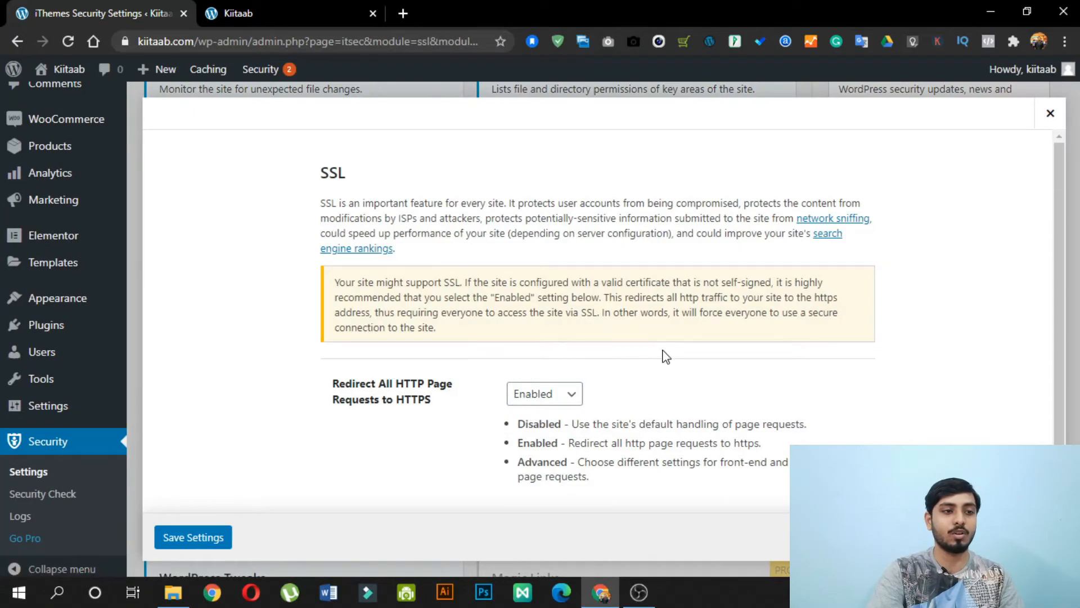
click(175, 540)
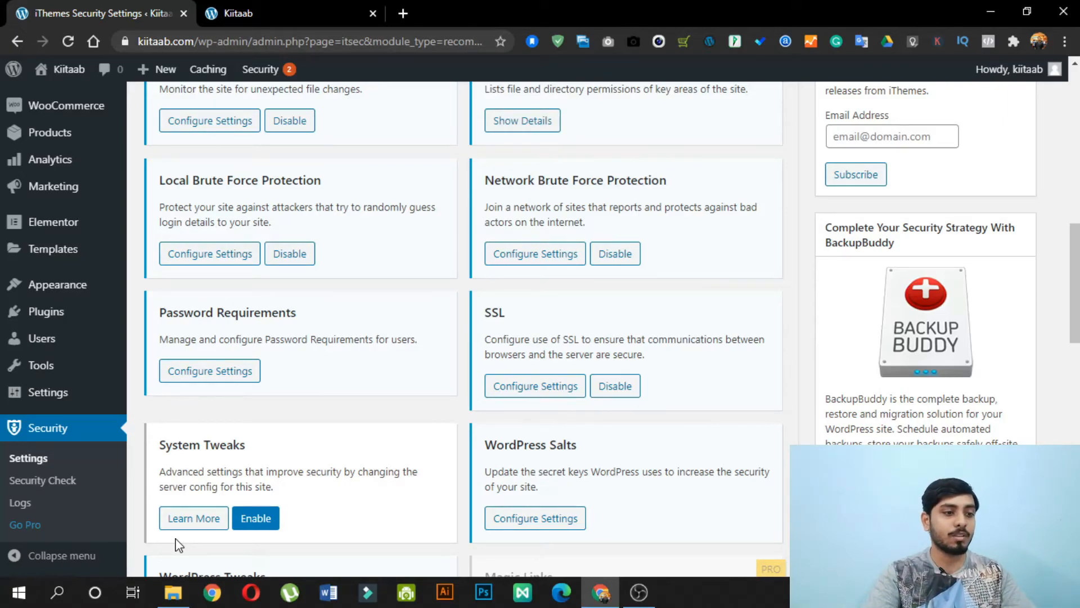
- Enable the System Tweaks module and open its settings
scroll(371, 420, down, 4)
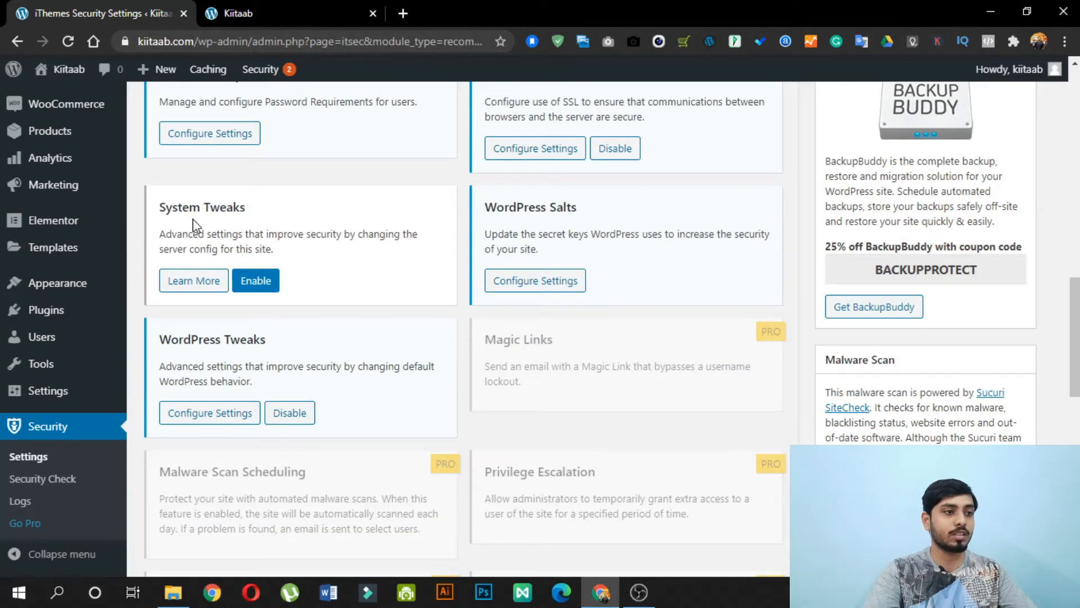
click(267, 279)
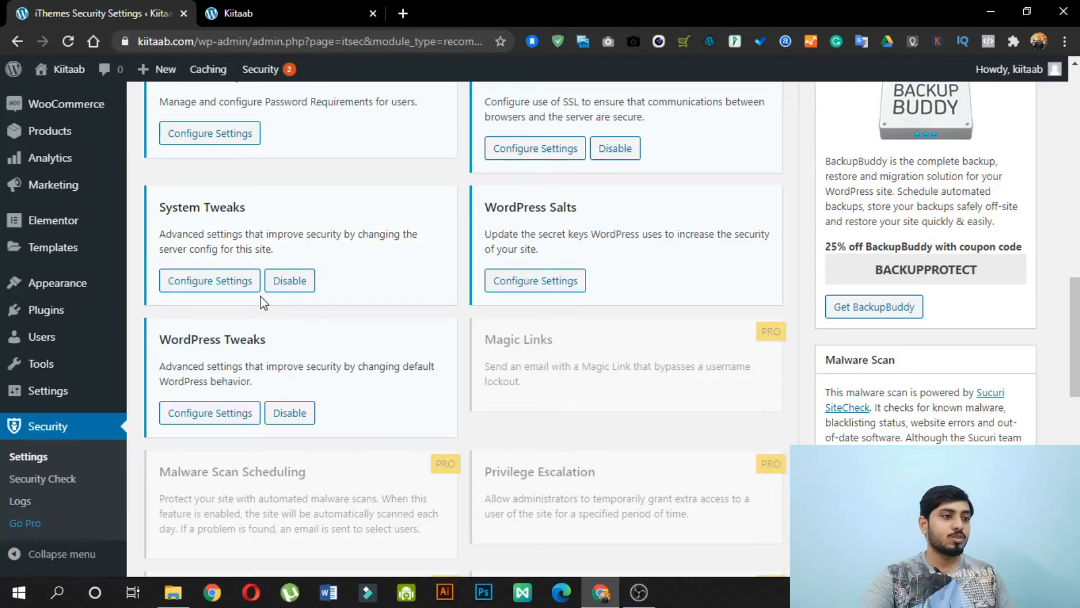
click(211, 280)
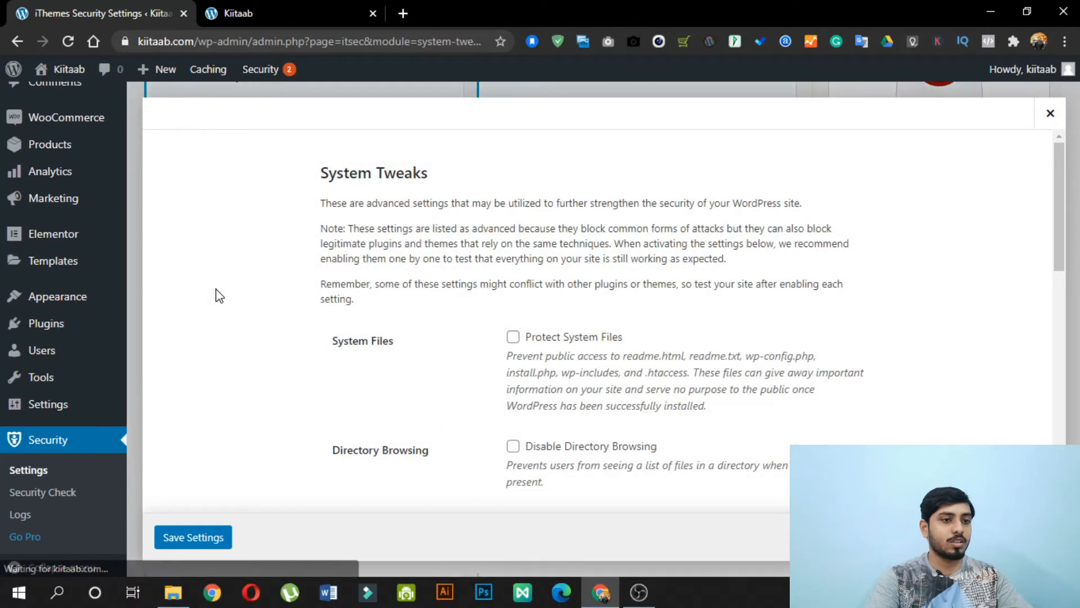
- Turn on Protect System Files, review the remaining System Tweaks options down to PHP in Themes, and save the settings
scroll(376, 319, down, 3)
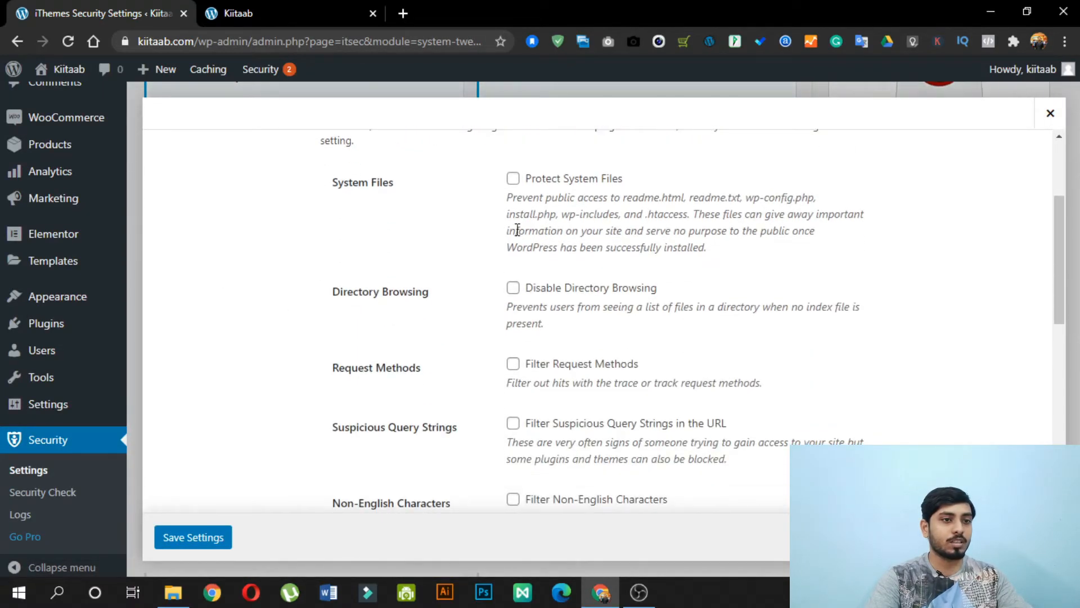
click(513, 177)
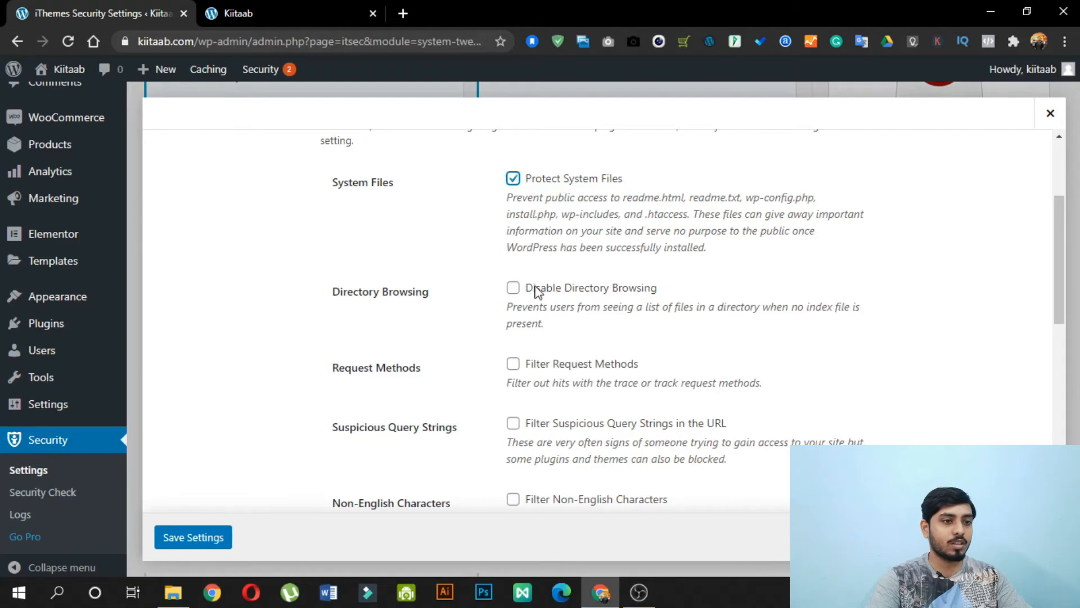
scroll(592, 328, down, 1)
scroll(592, 328, down, 3)
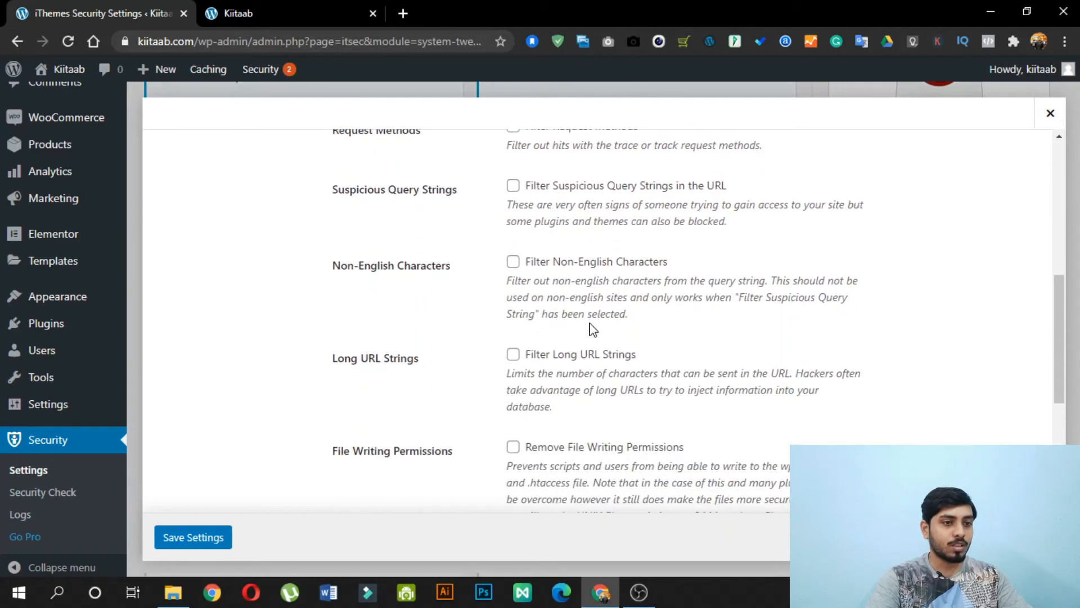
scroll(593, 326, down, 5)
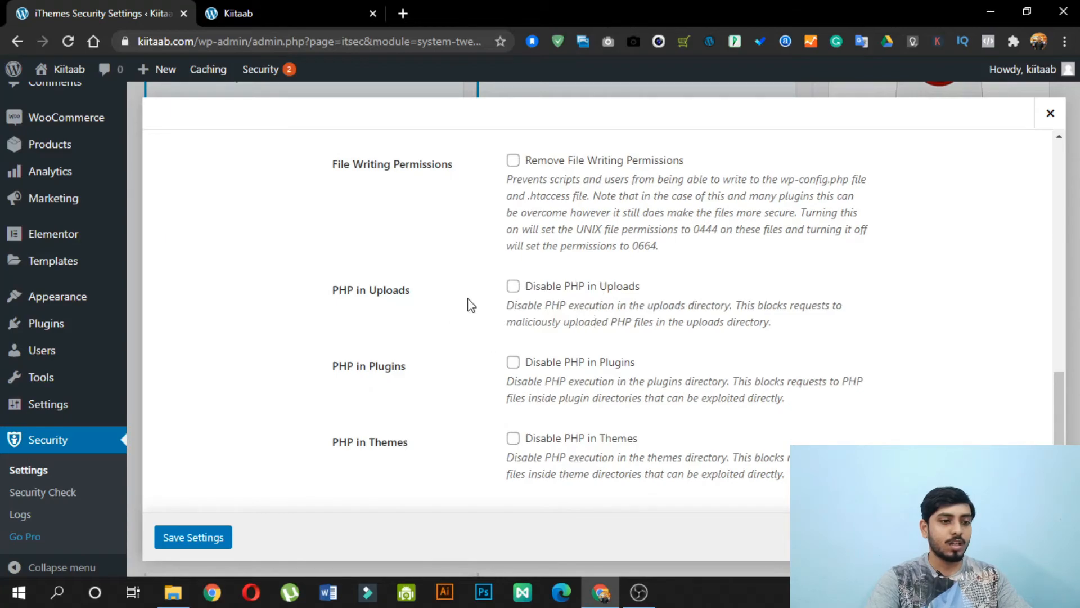
click(193, 538)
scroll(615, 448, up, 10)
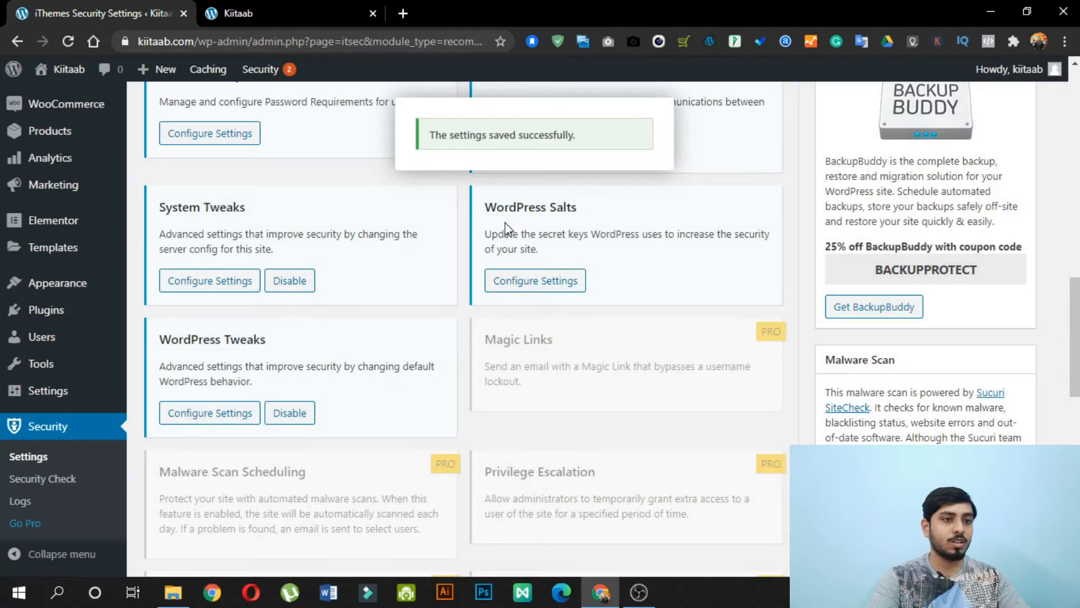
- Turn on Change WordPress Salts in the WordPress Salts settings and save to regenerate the site's secret keys
click(535, 280)
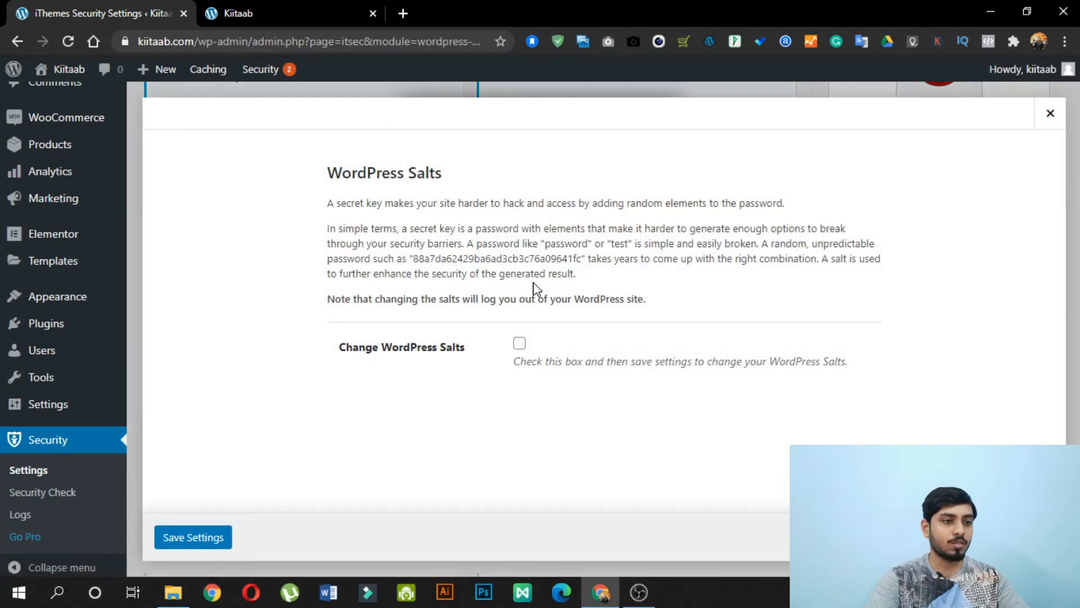
click(519, 343)
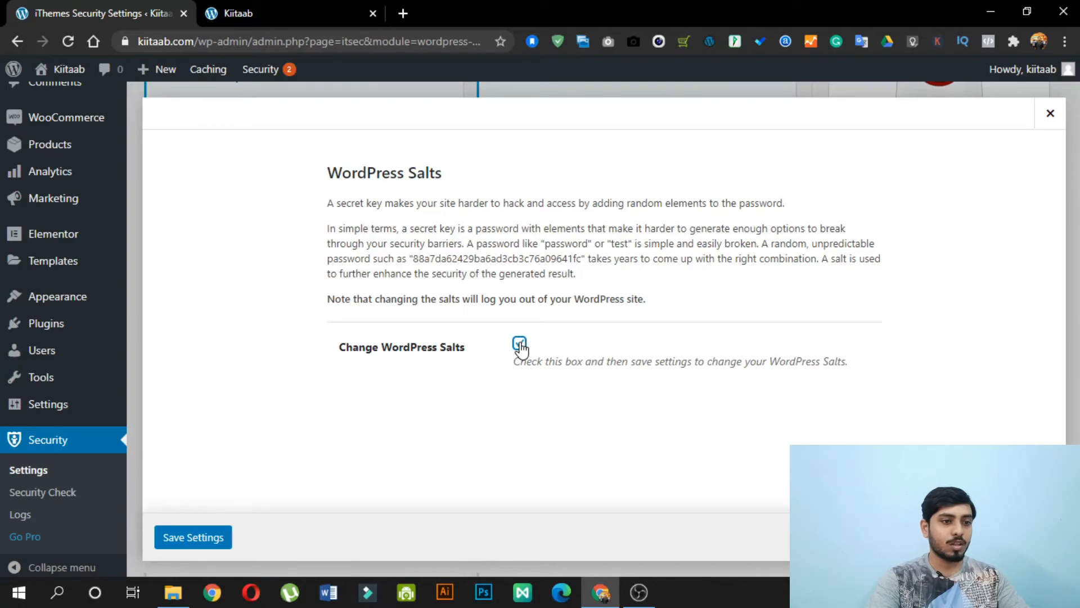
click(198, 545)
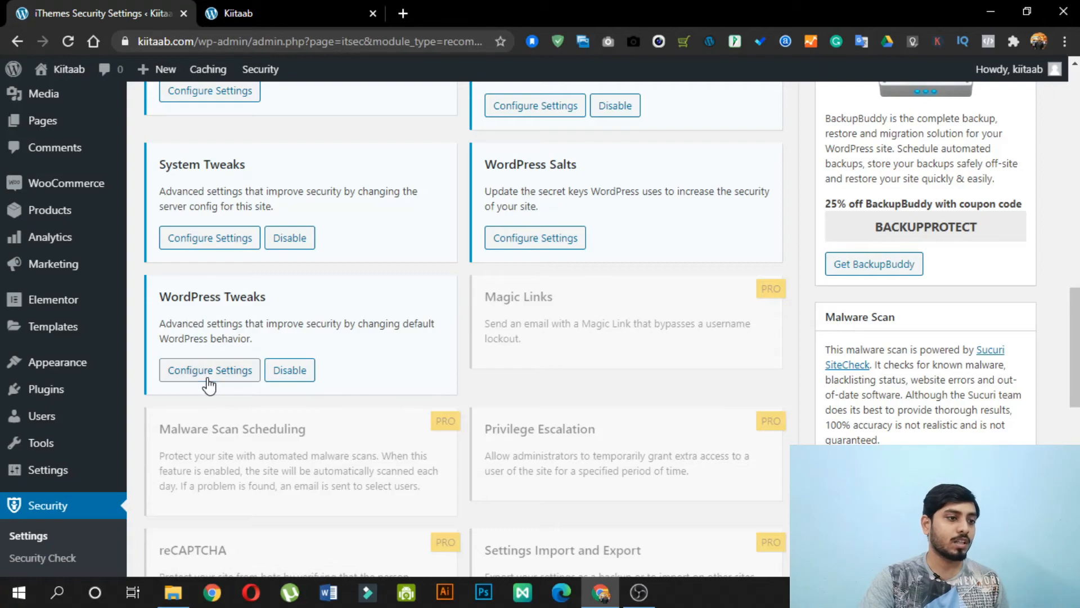
- Review the WordPress Tweaks options, close them without saving, and look over the whole list of recommended modules
click(208, 371)
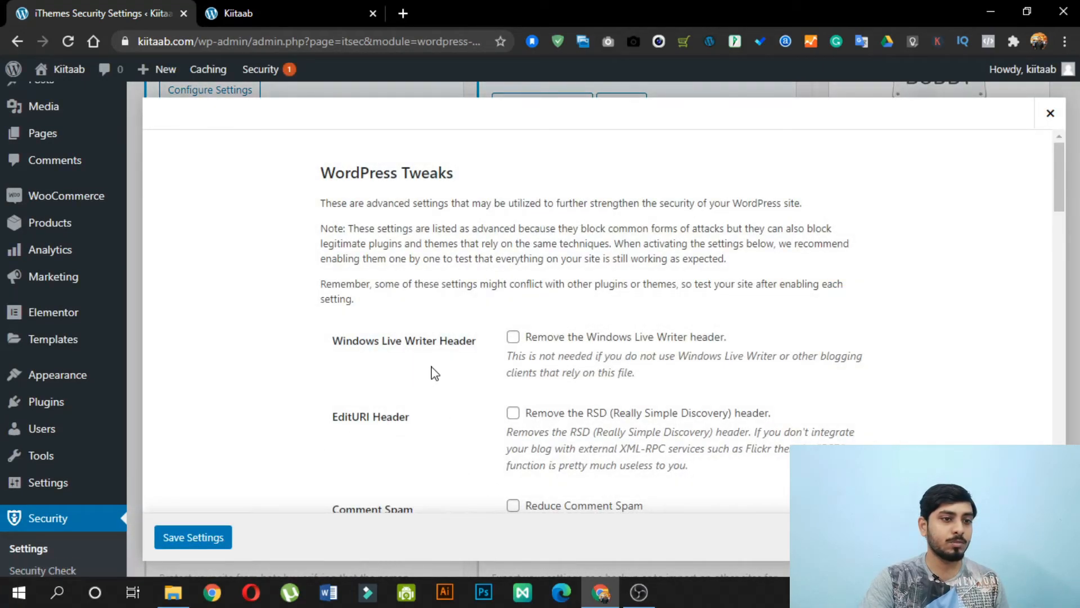
scroll(666, 356, down, 20)
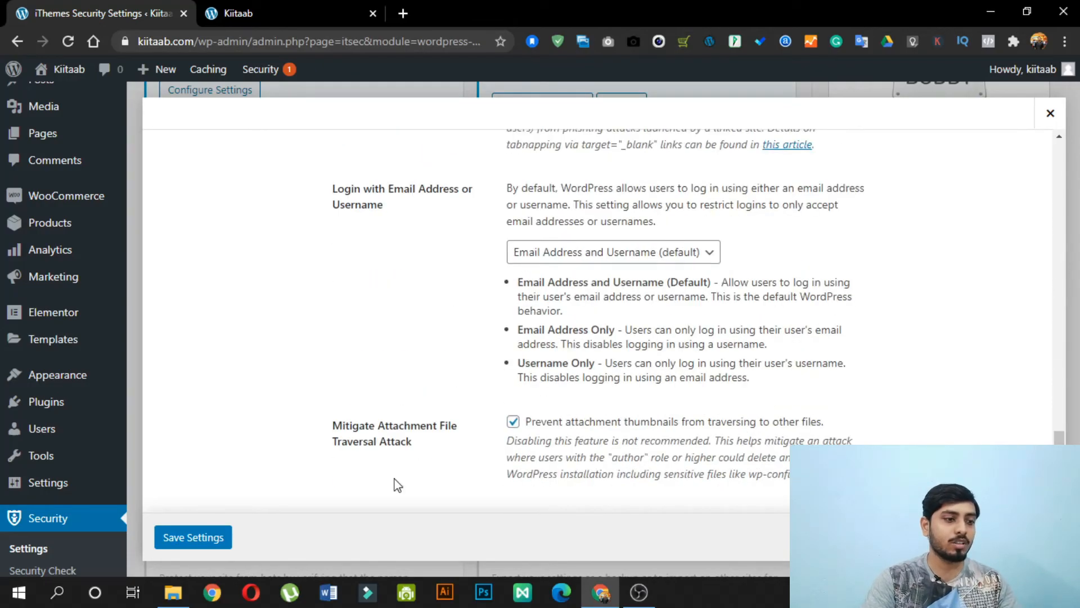
click(1049, 113)
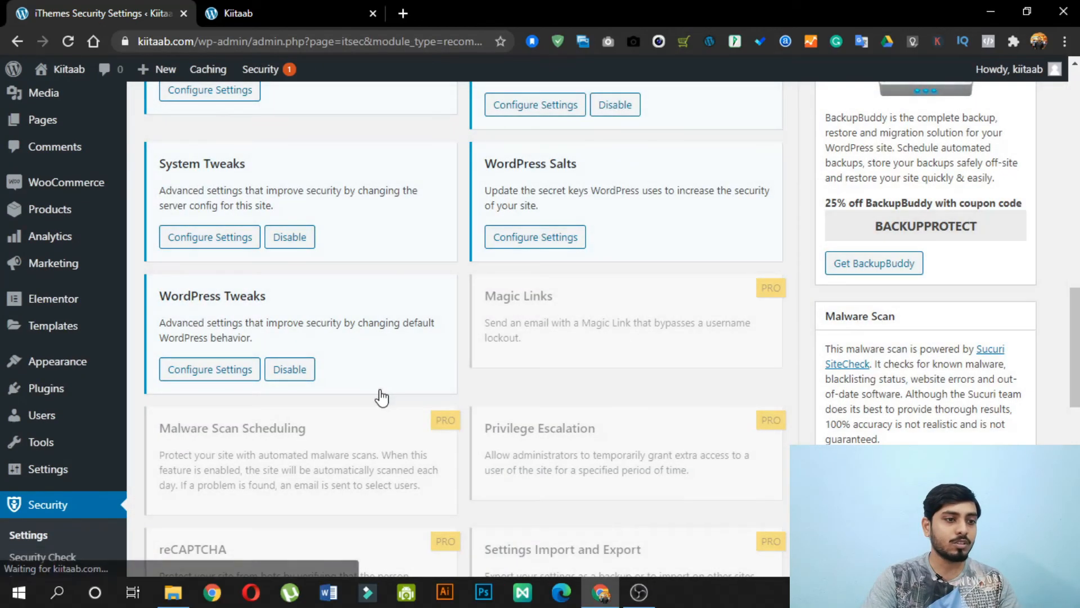
scroll(381, 398, down, 10)
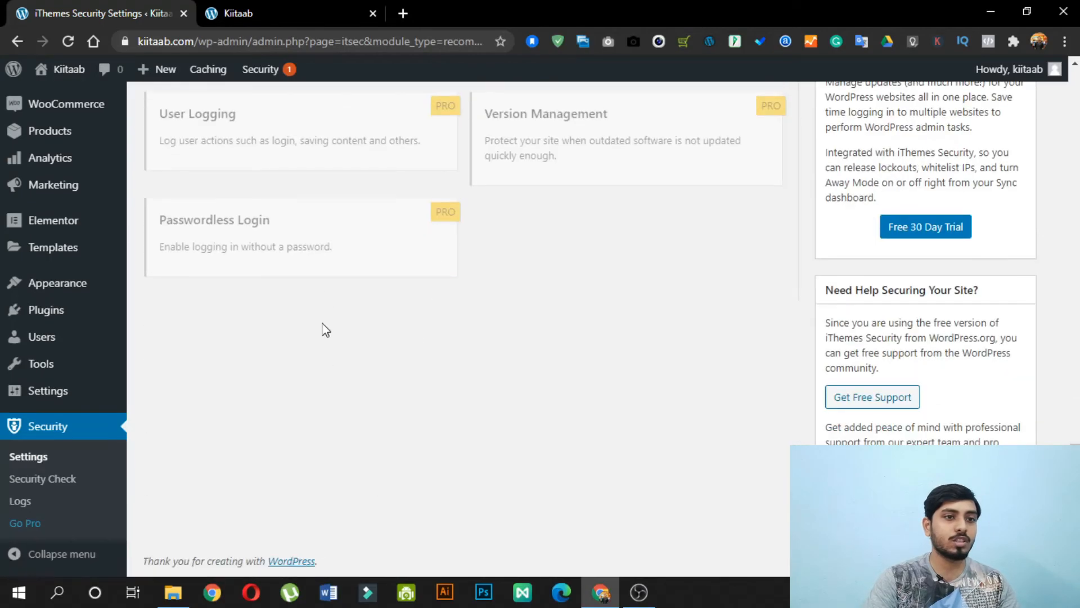
scroll(494, 369, up, 15)
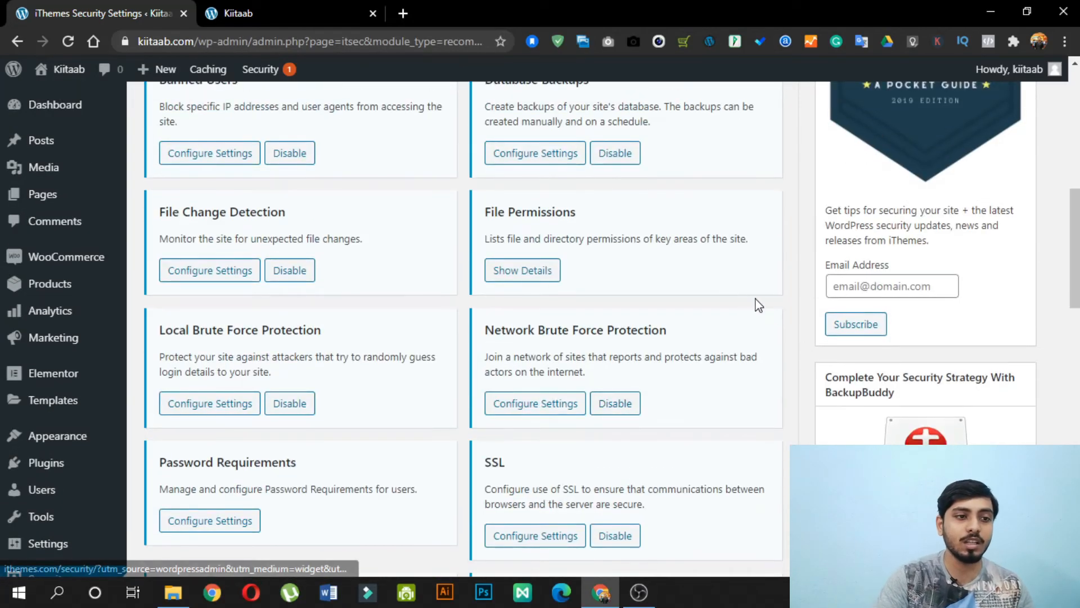
scroll(670, 394, up, 10)
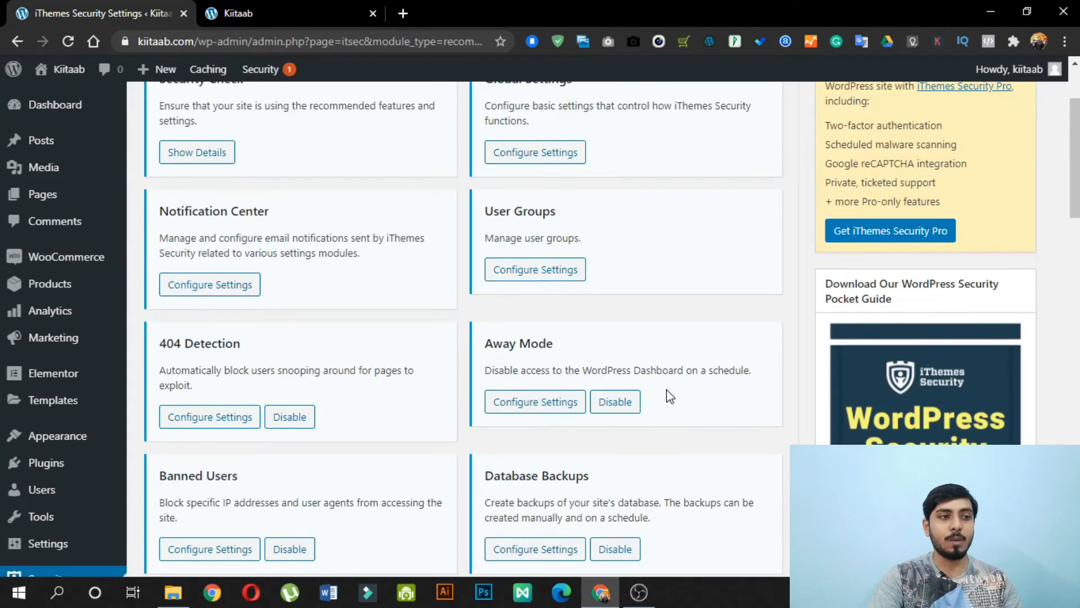
- Switch to the Kiitaab site's home page and reload it to check the site after the security changes
click(276, 1)
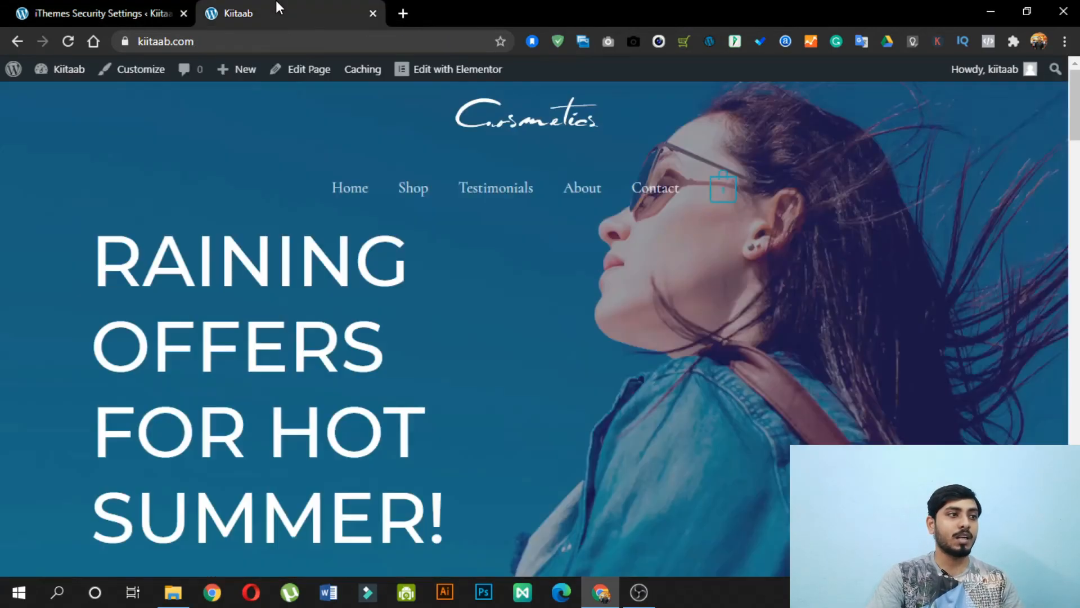
click(68, 41)
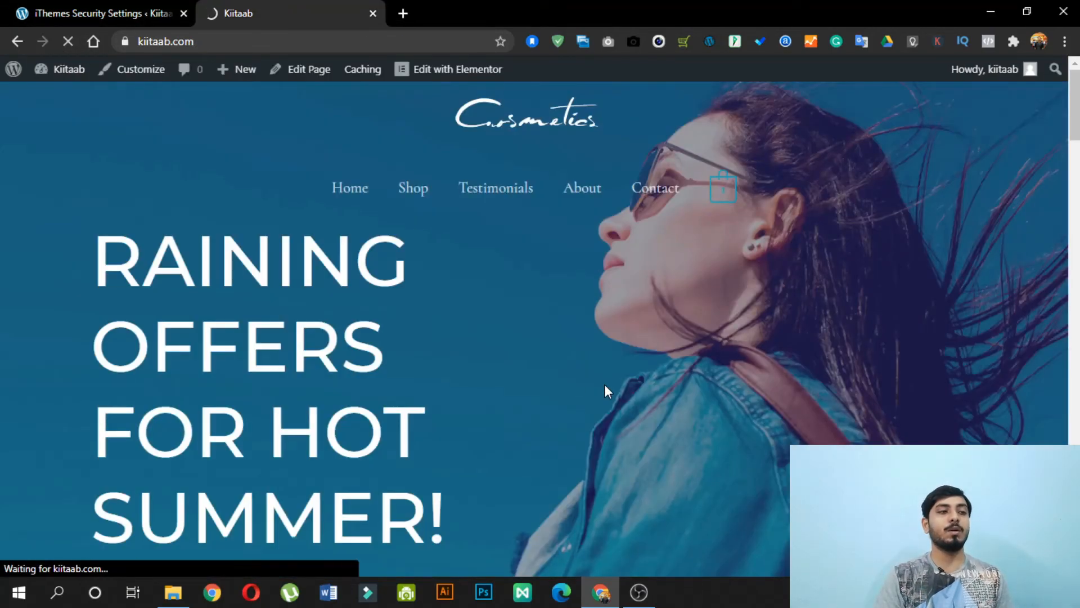